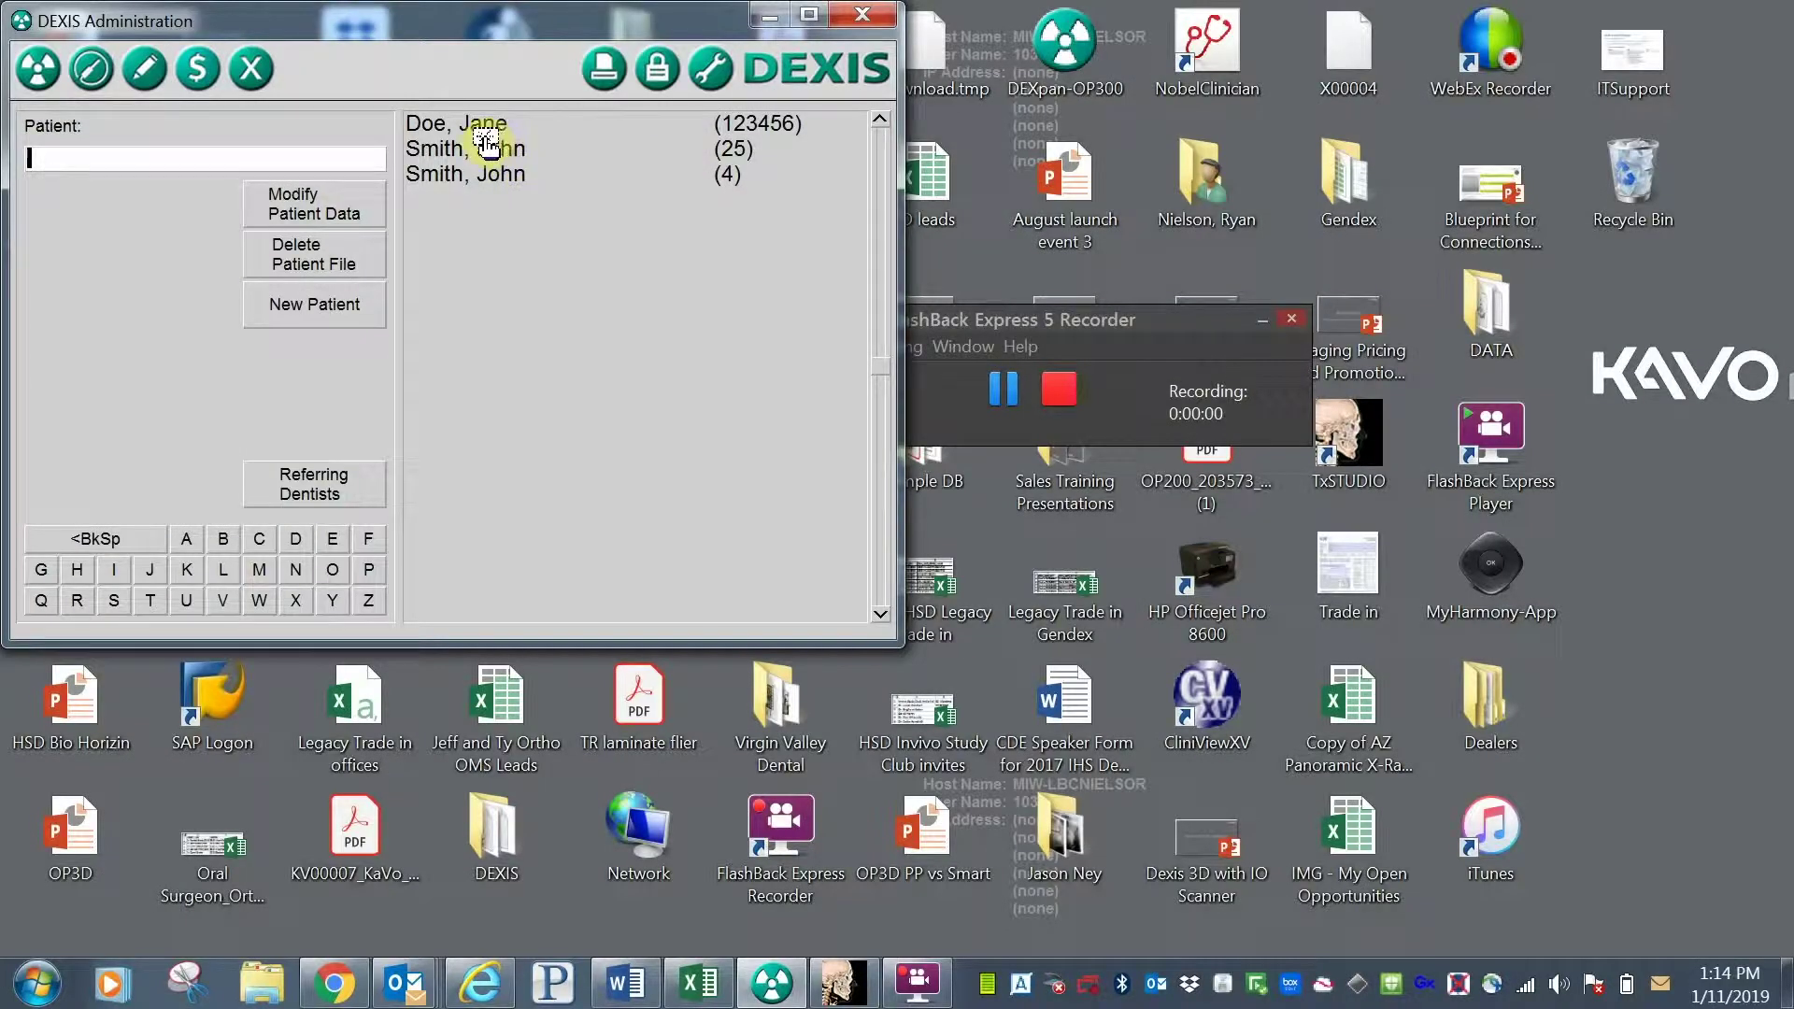
# - Open the third patient's DEXIS record in four-pane layout and launch its CT scan in InVivo
pyautogui.doubleClick(463, 174)
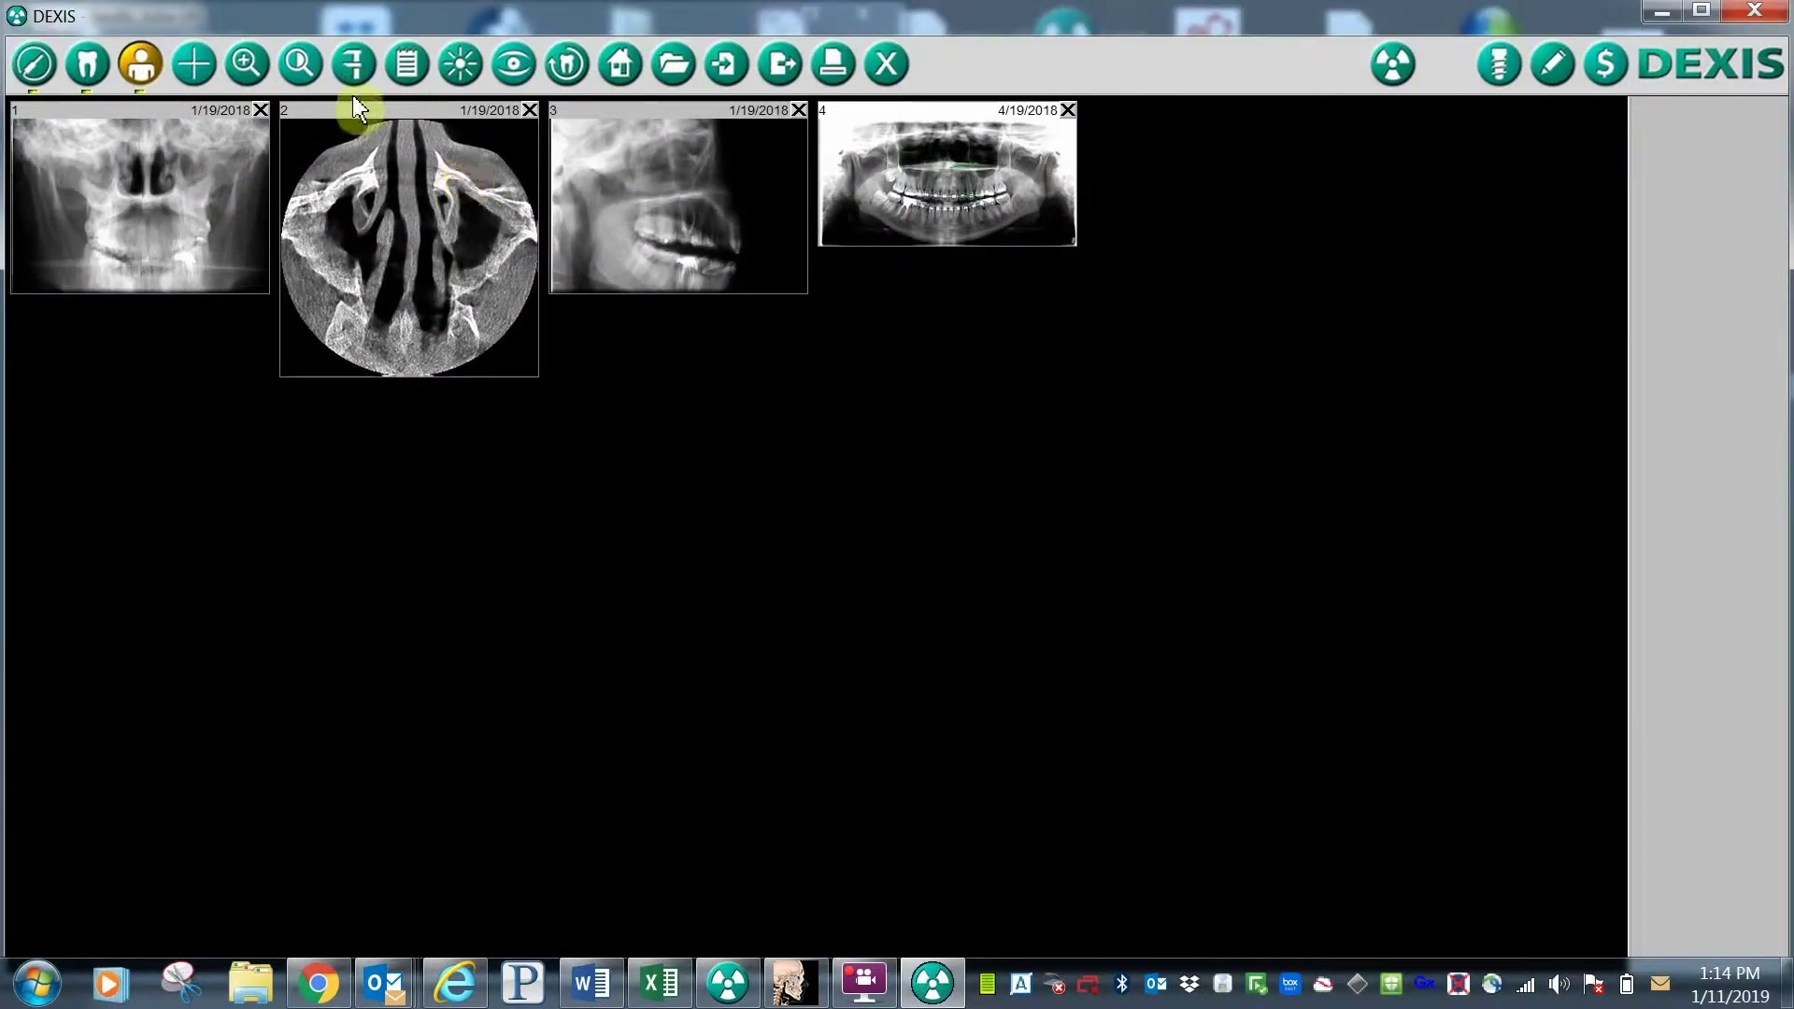
pyautogui.click(193, 63)
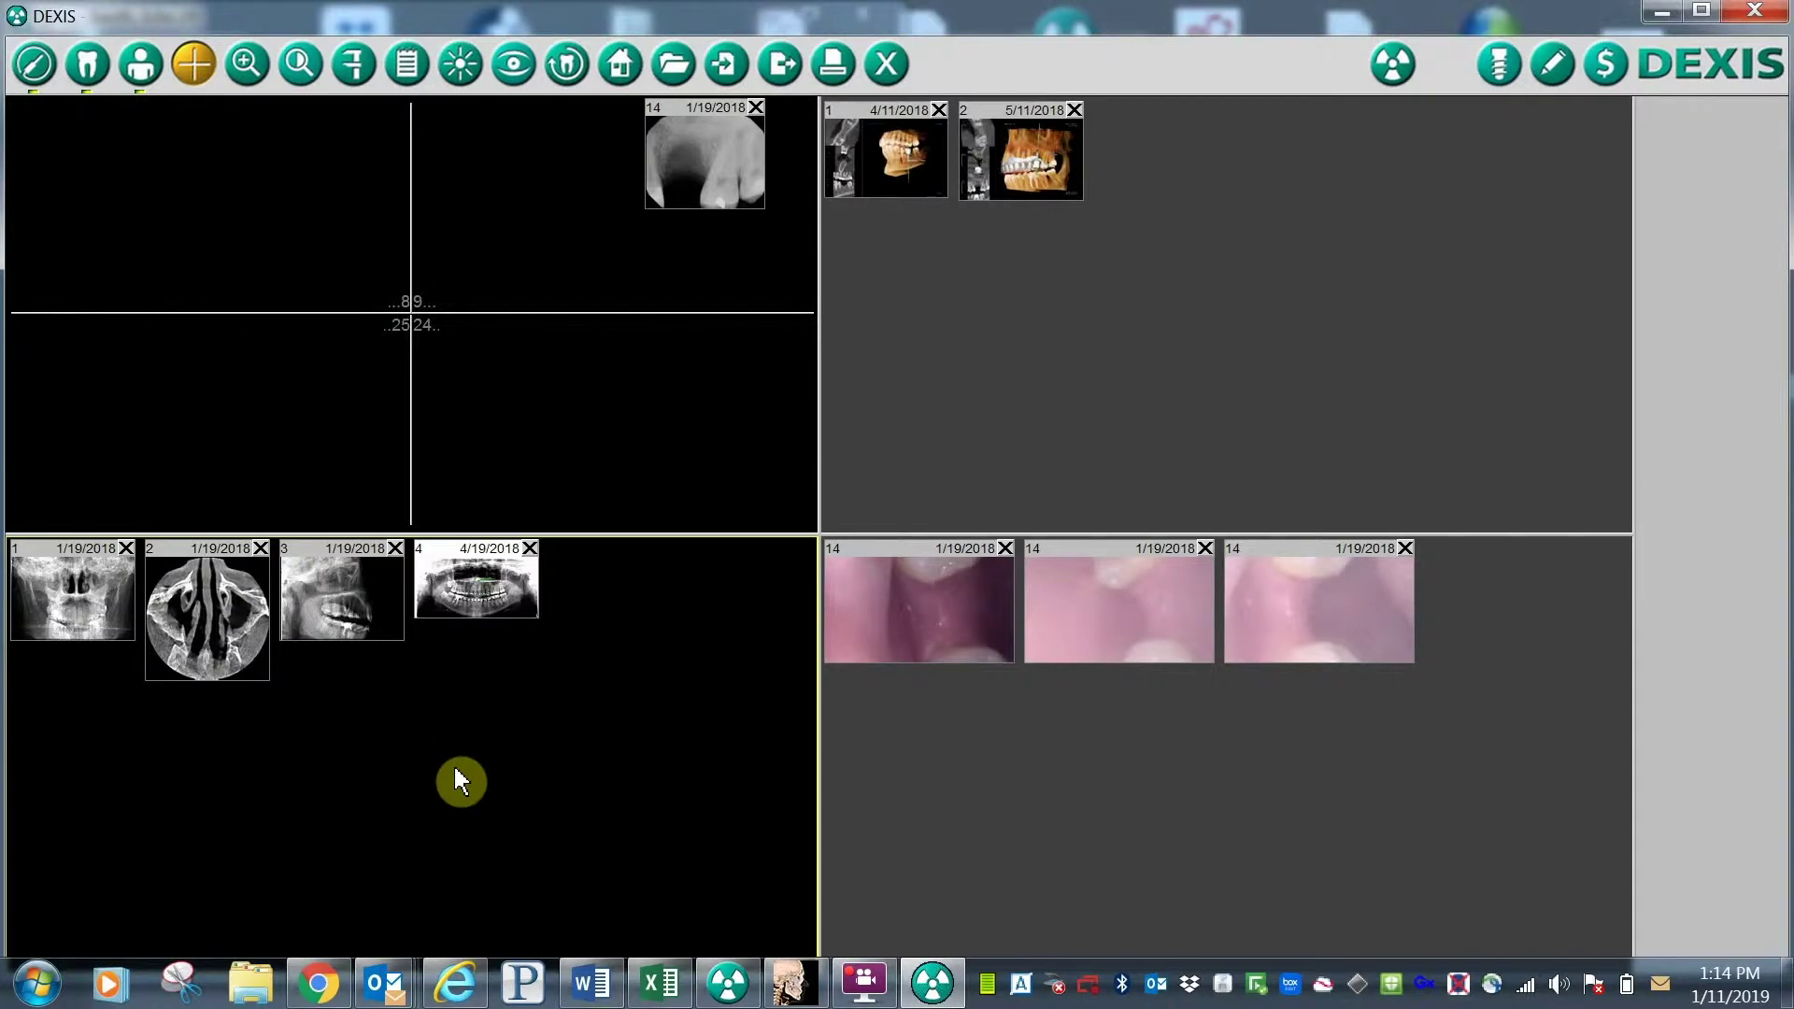
pyautogui.click(208, 628)
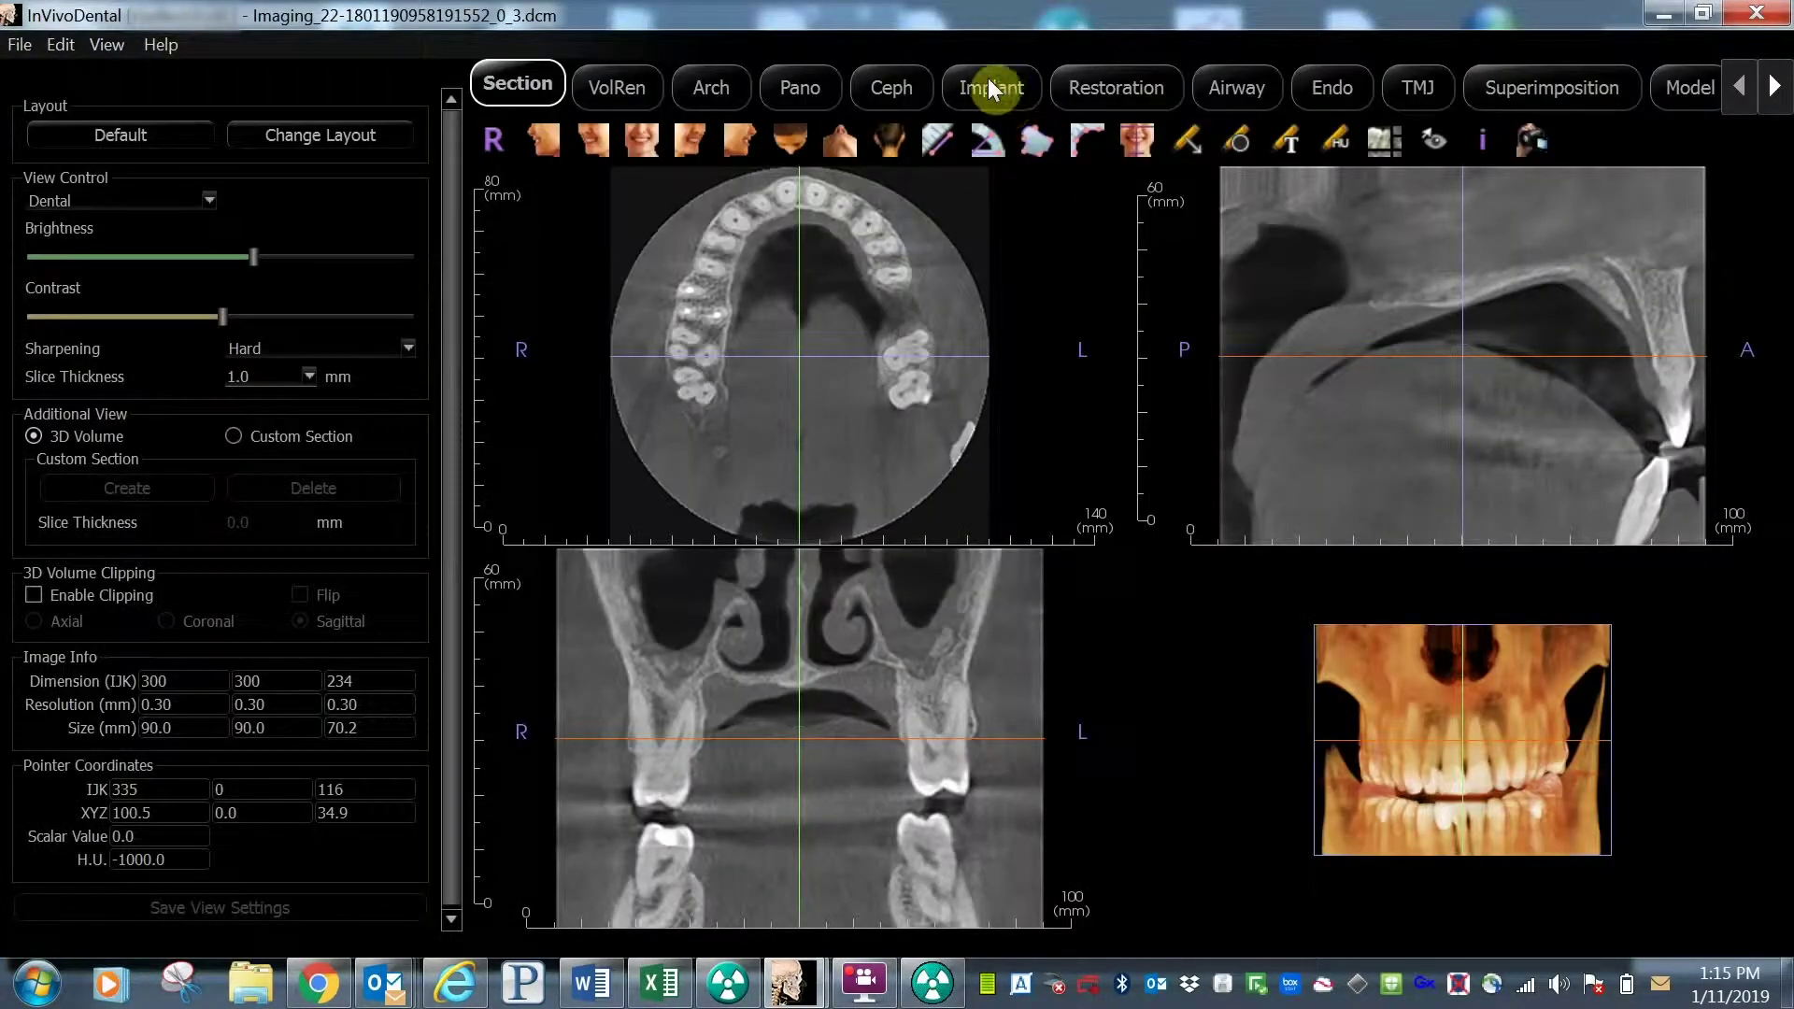
# - Add an implant for tooth 14 and place it in the gap
pyautogui.click(987, 85)
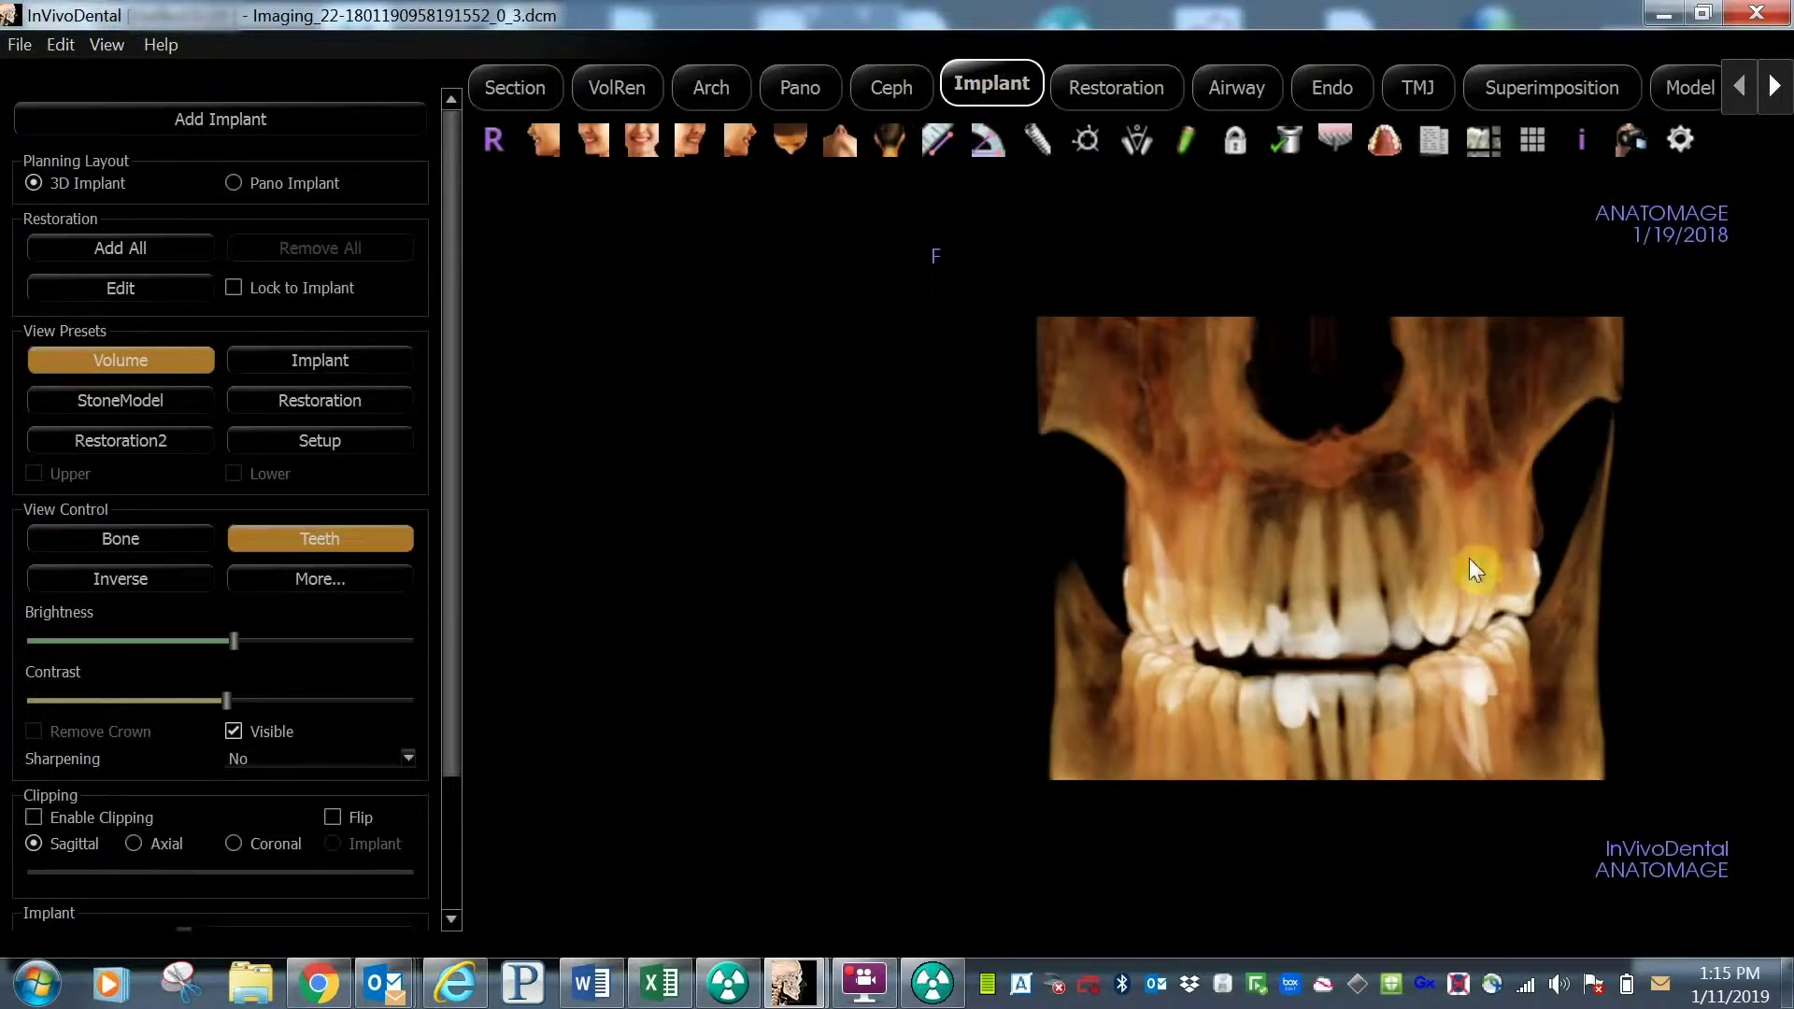
pyautogui.moveTo(1520, 593); pyautogui.dragTo(1335, 589)
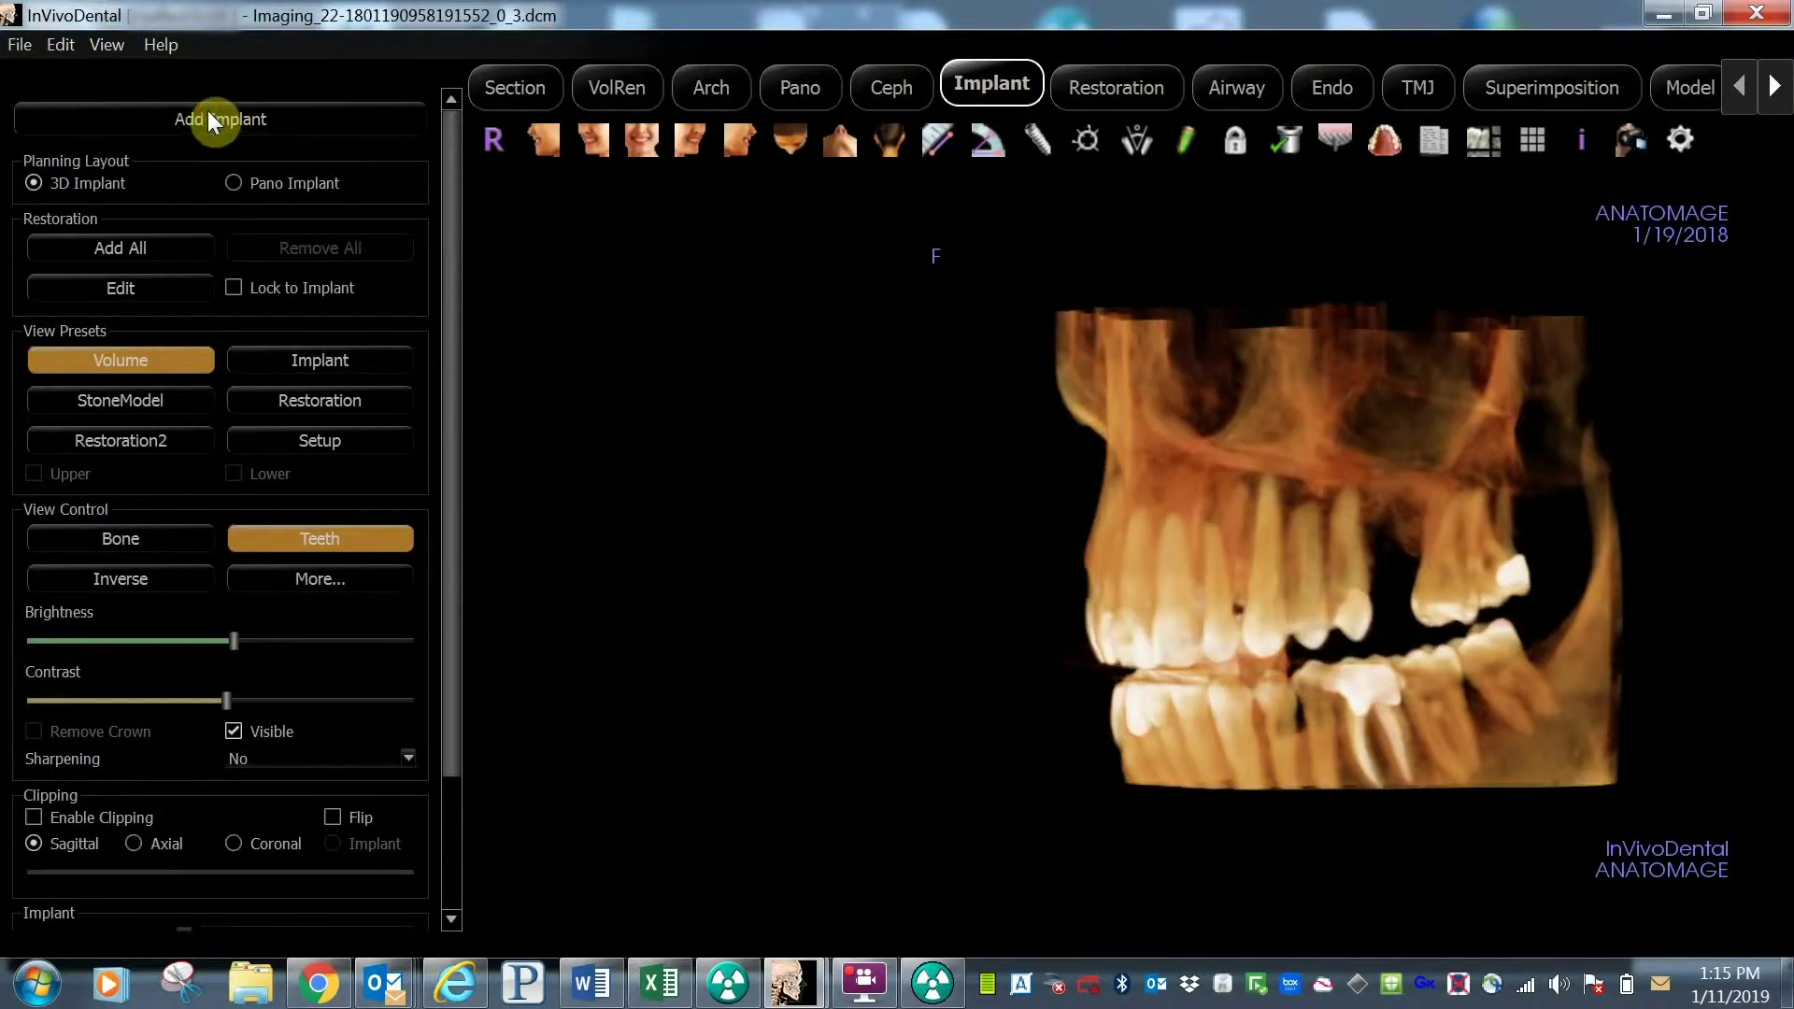
pyautogui.click(213, 118)
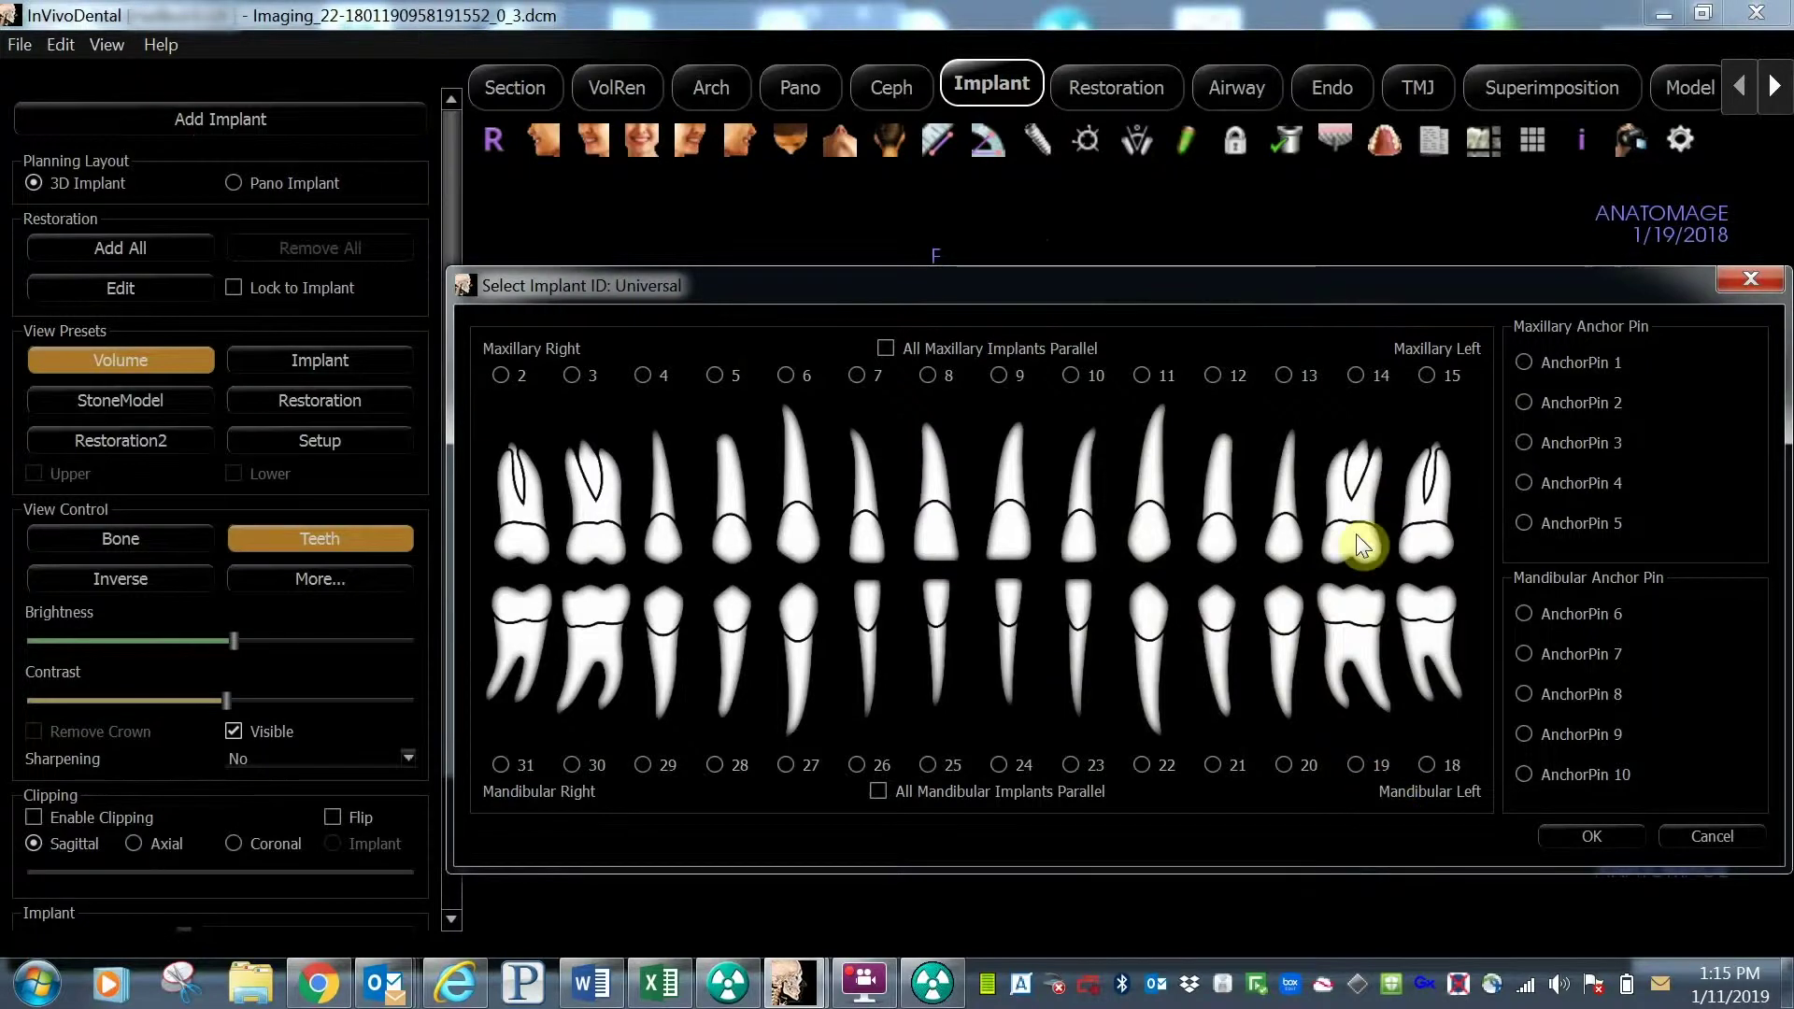
pyautogui.click(1356, 376)
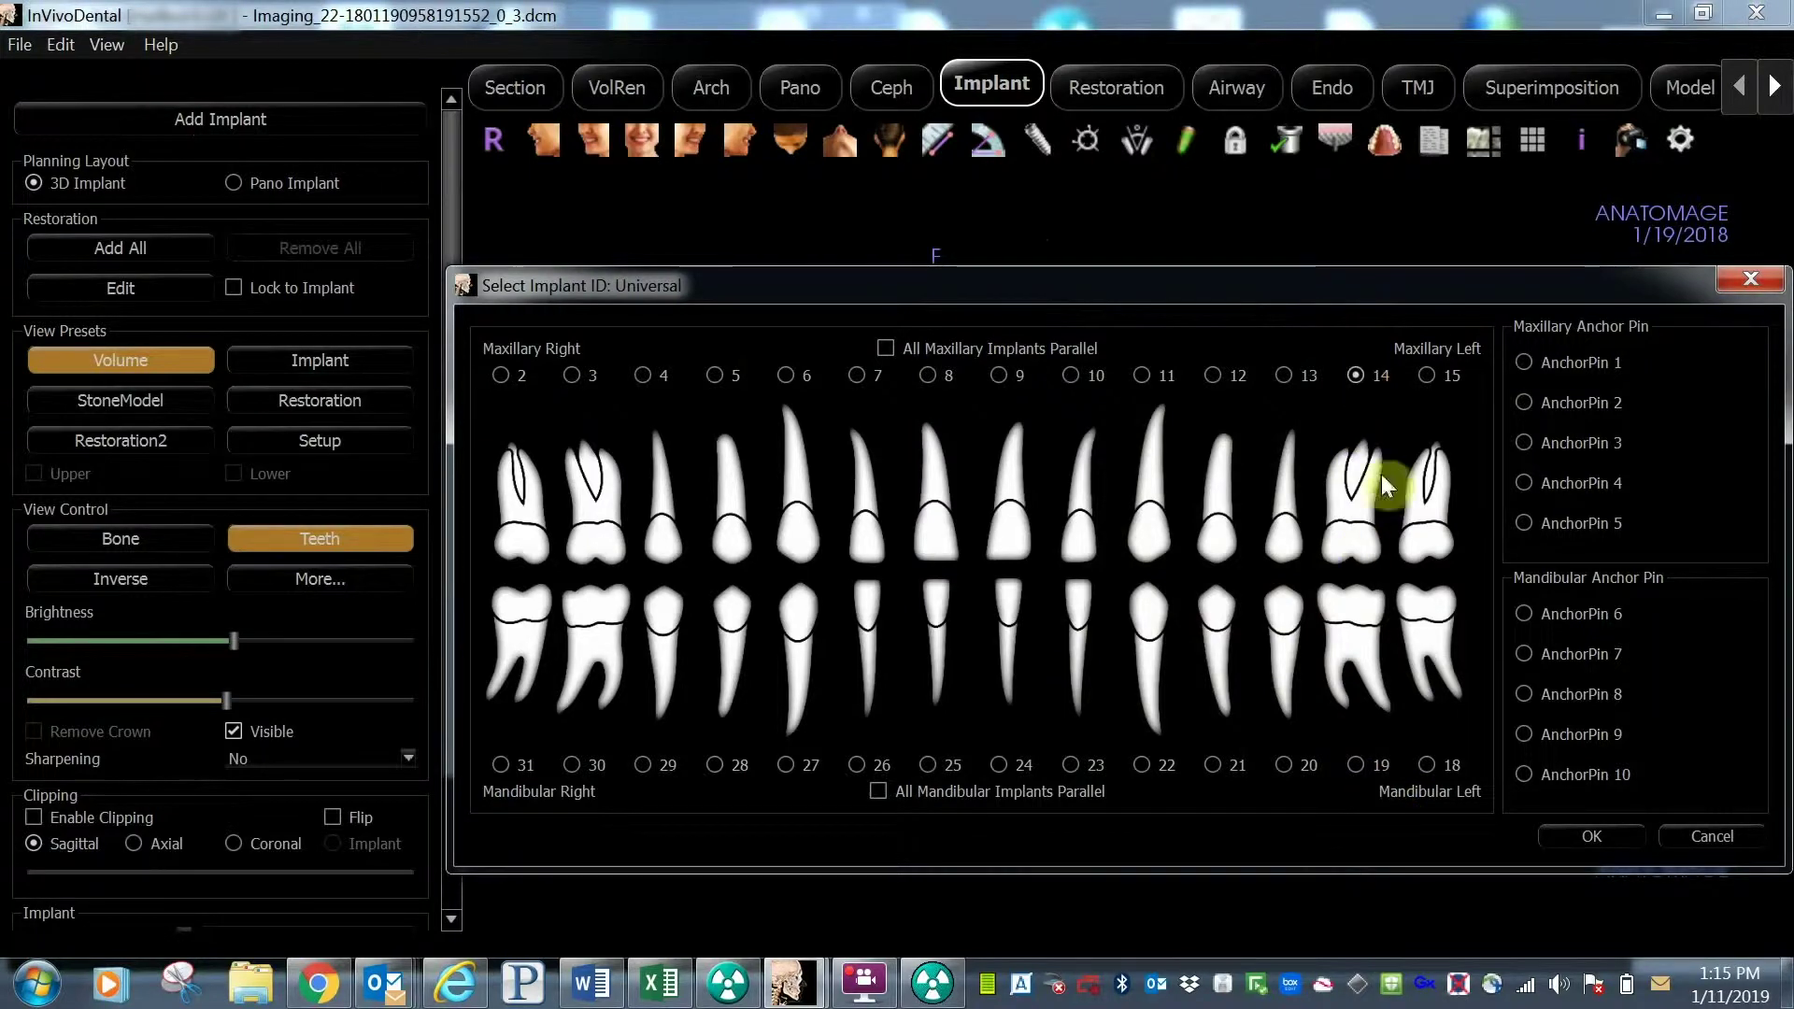
pyautogui.click(1591, 837)
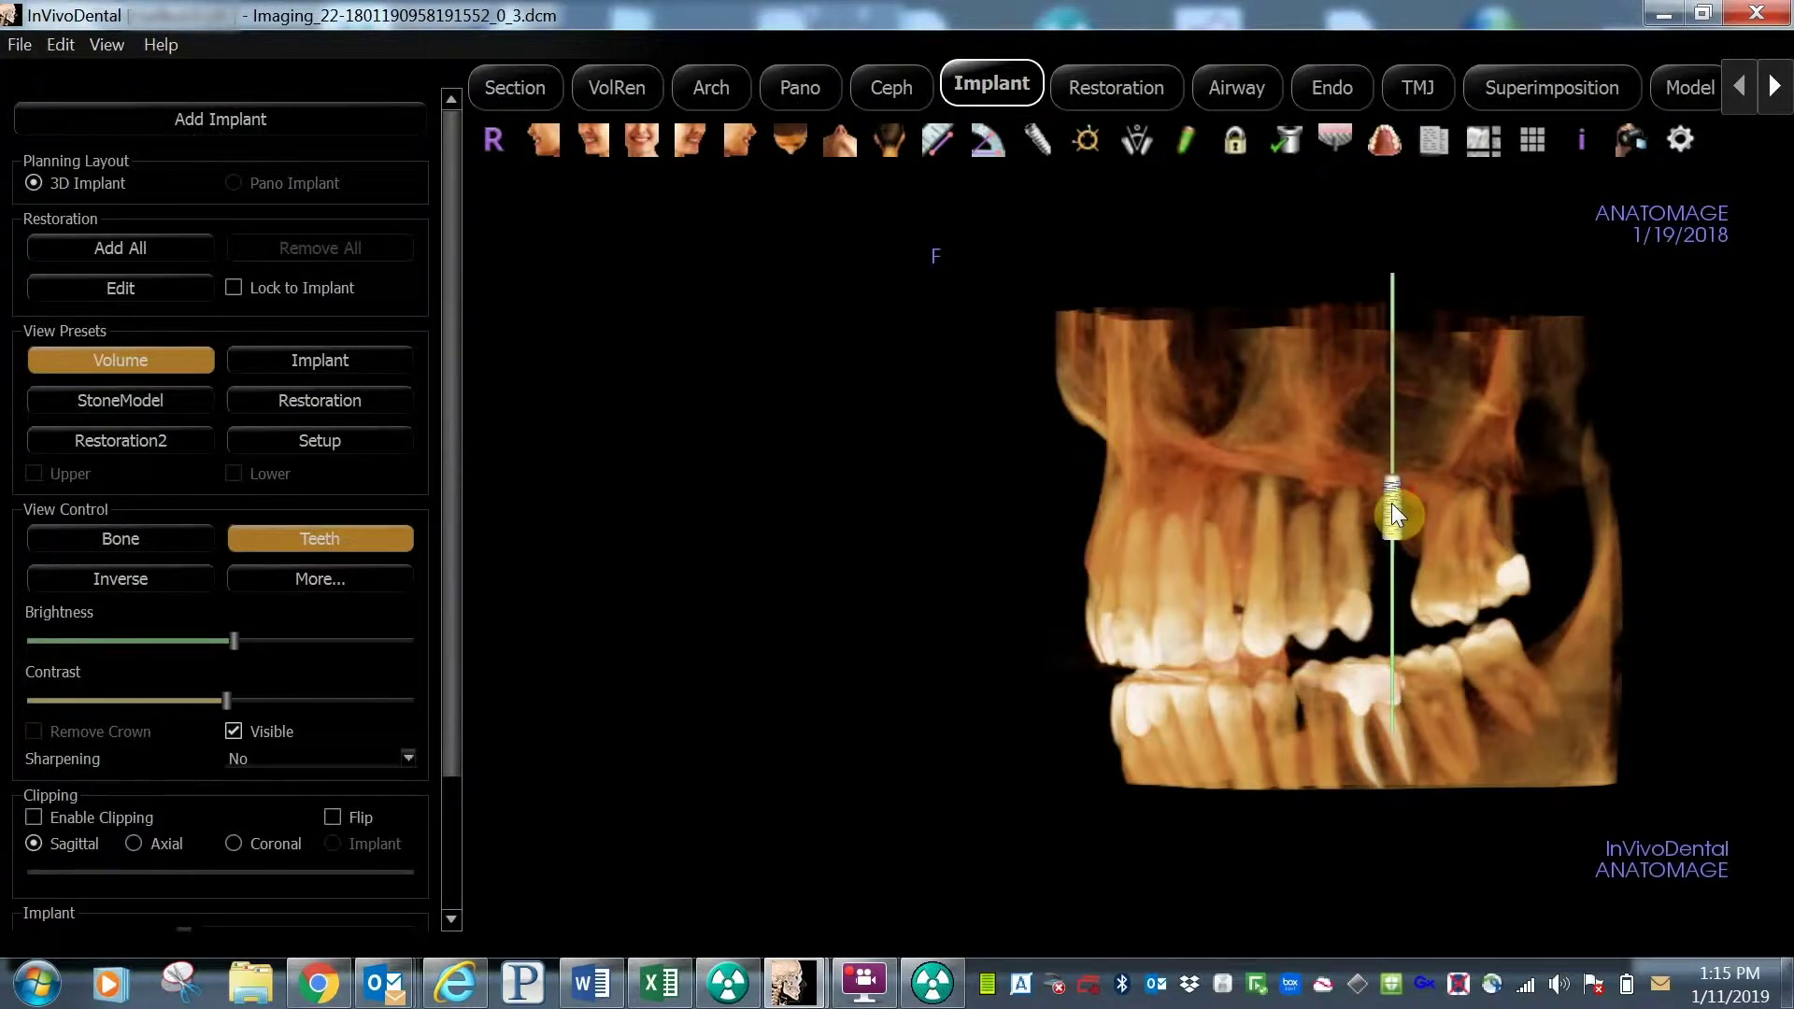
pyautogui.click(1392, 514)
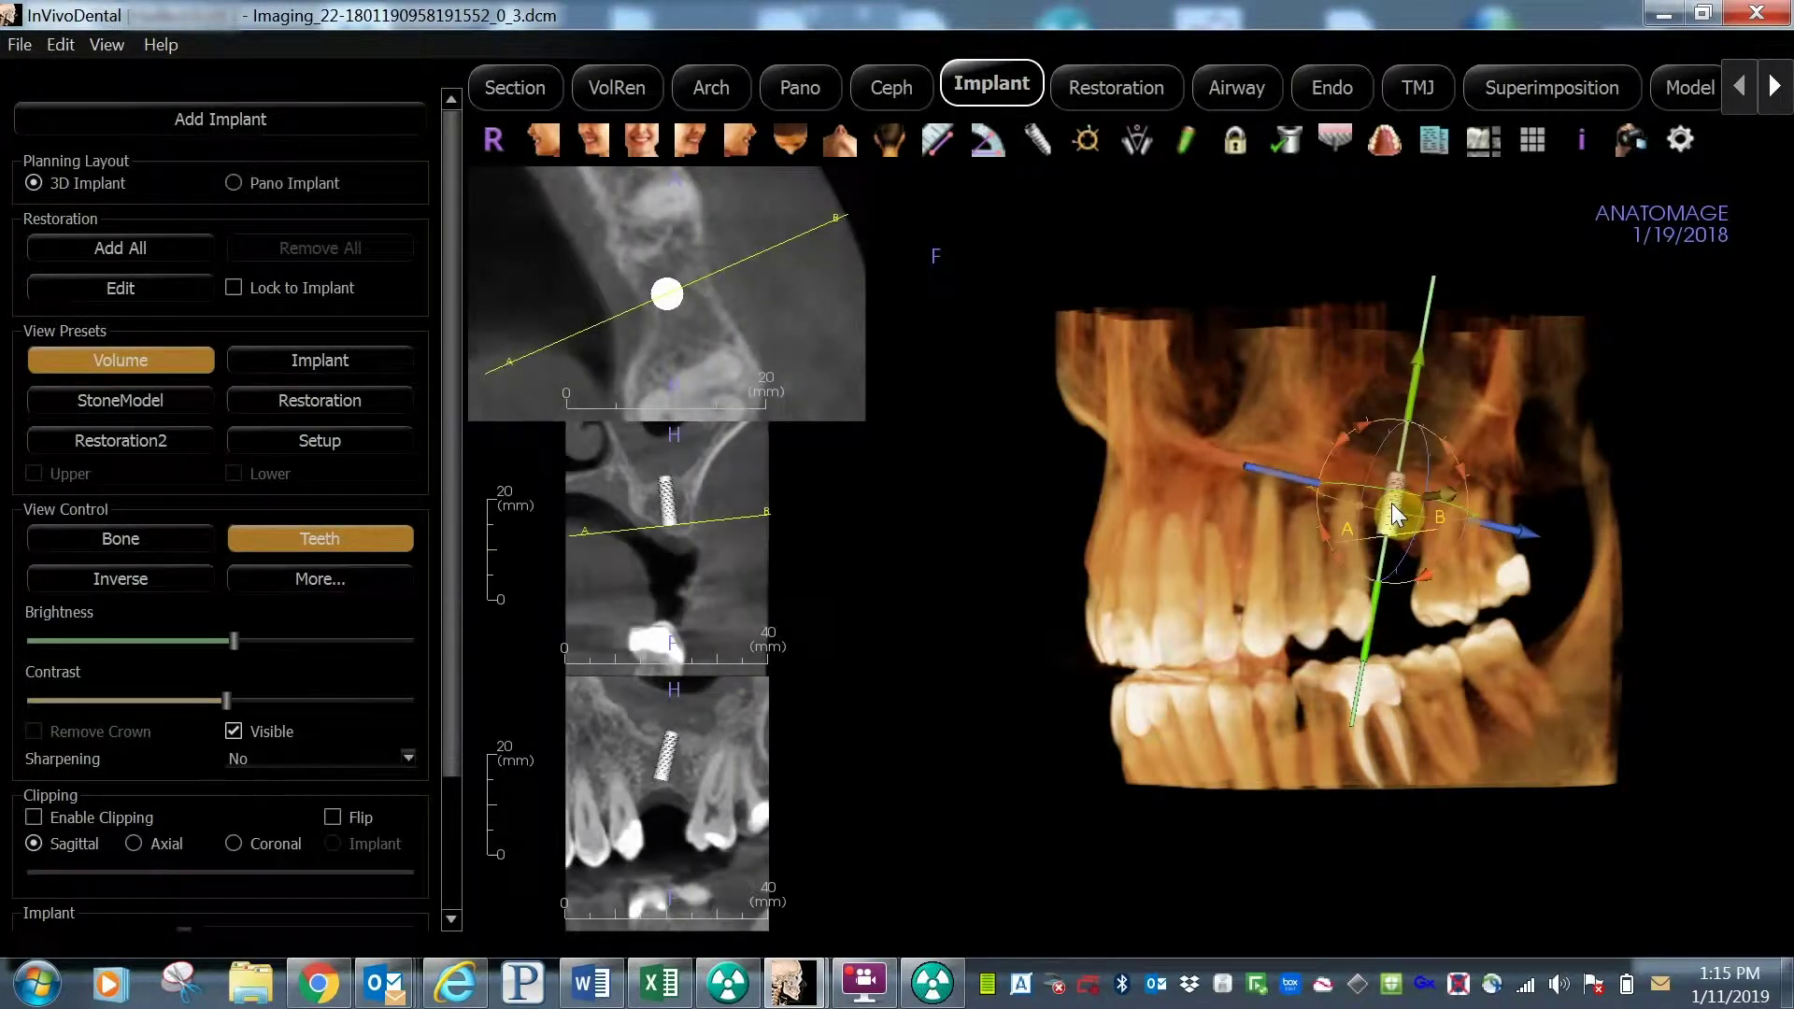
# - Tilt the implant upright in the cross-section and top slice views
pyautogui.click(665, 756)
pyautogui.moveTo(726, 727); pyautogui.dragTo(714, 714)
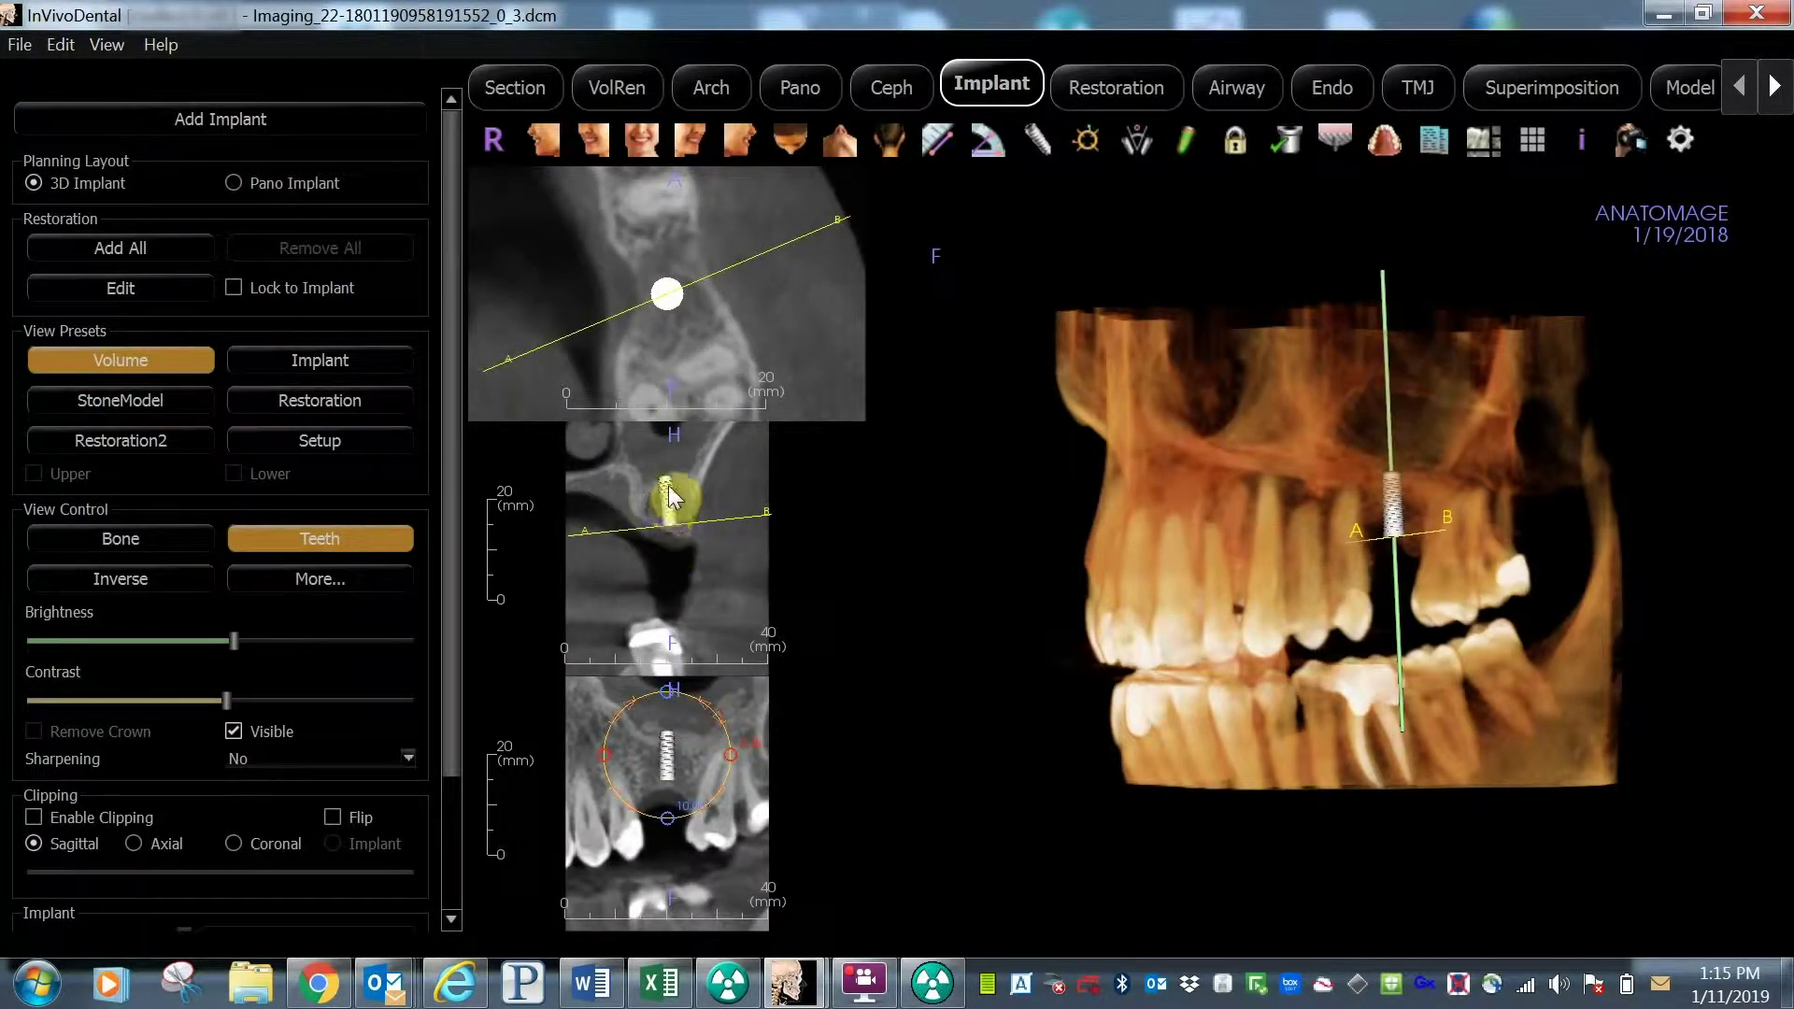
pyautogui.click(677, 301)
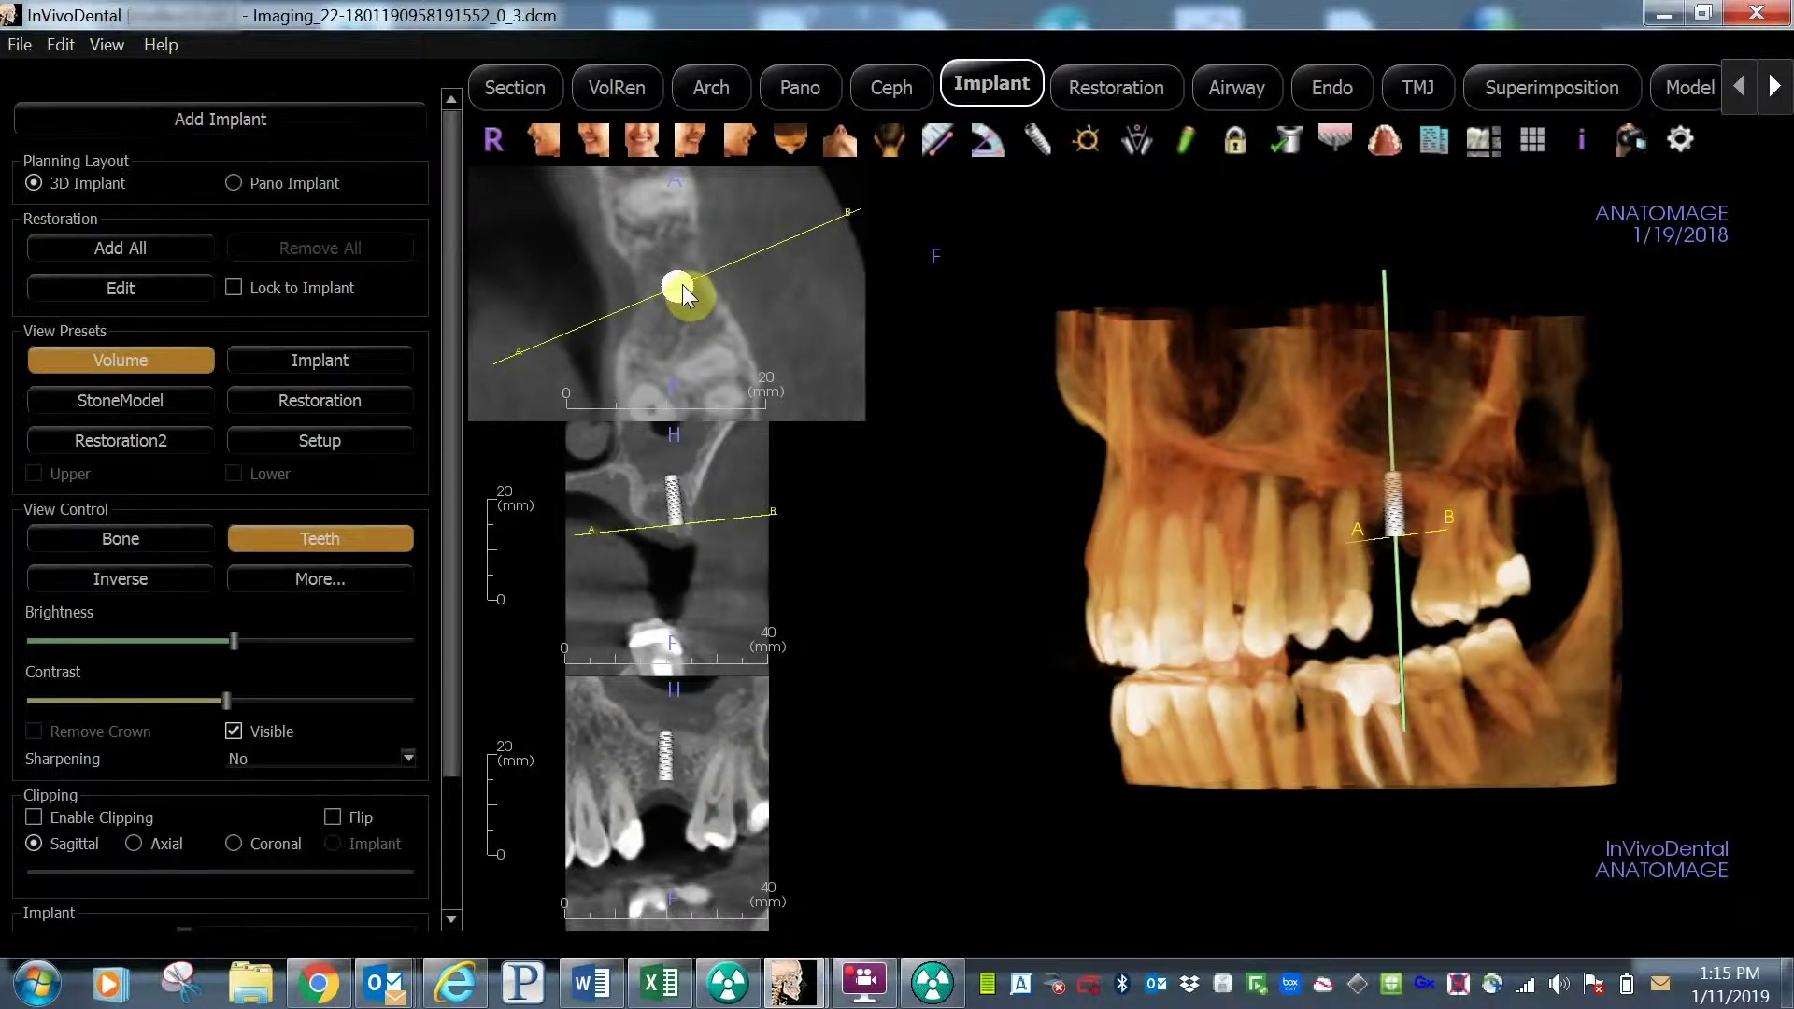
pyautogui.click(655, 322)
# - Add a Nathan-library crown for tooth 14
pyautogui.click(1117, 86)
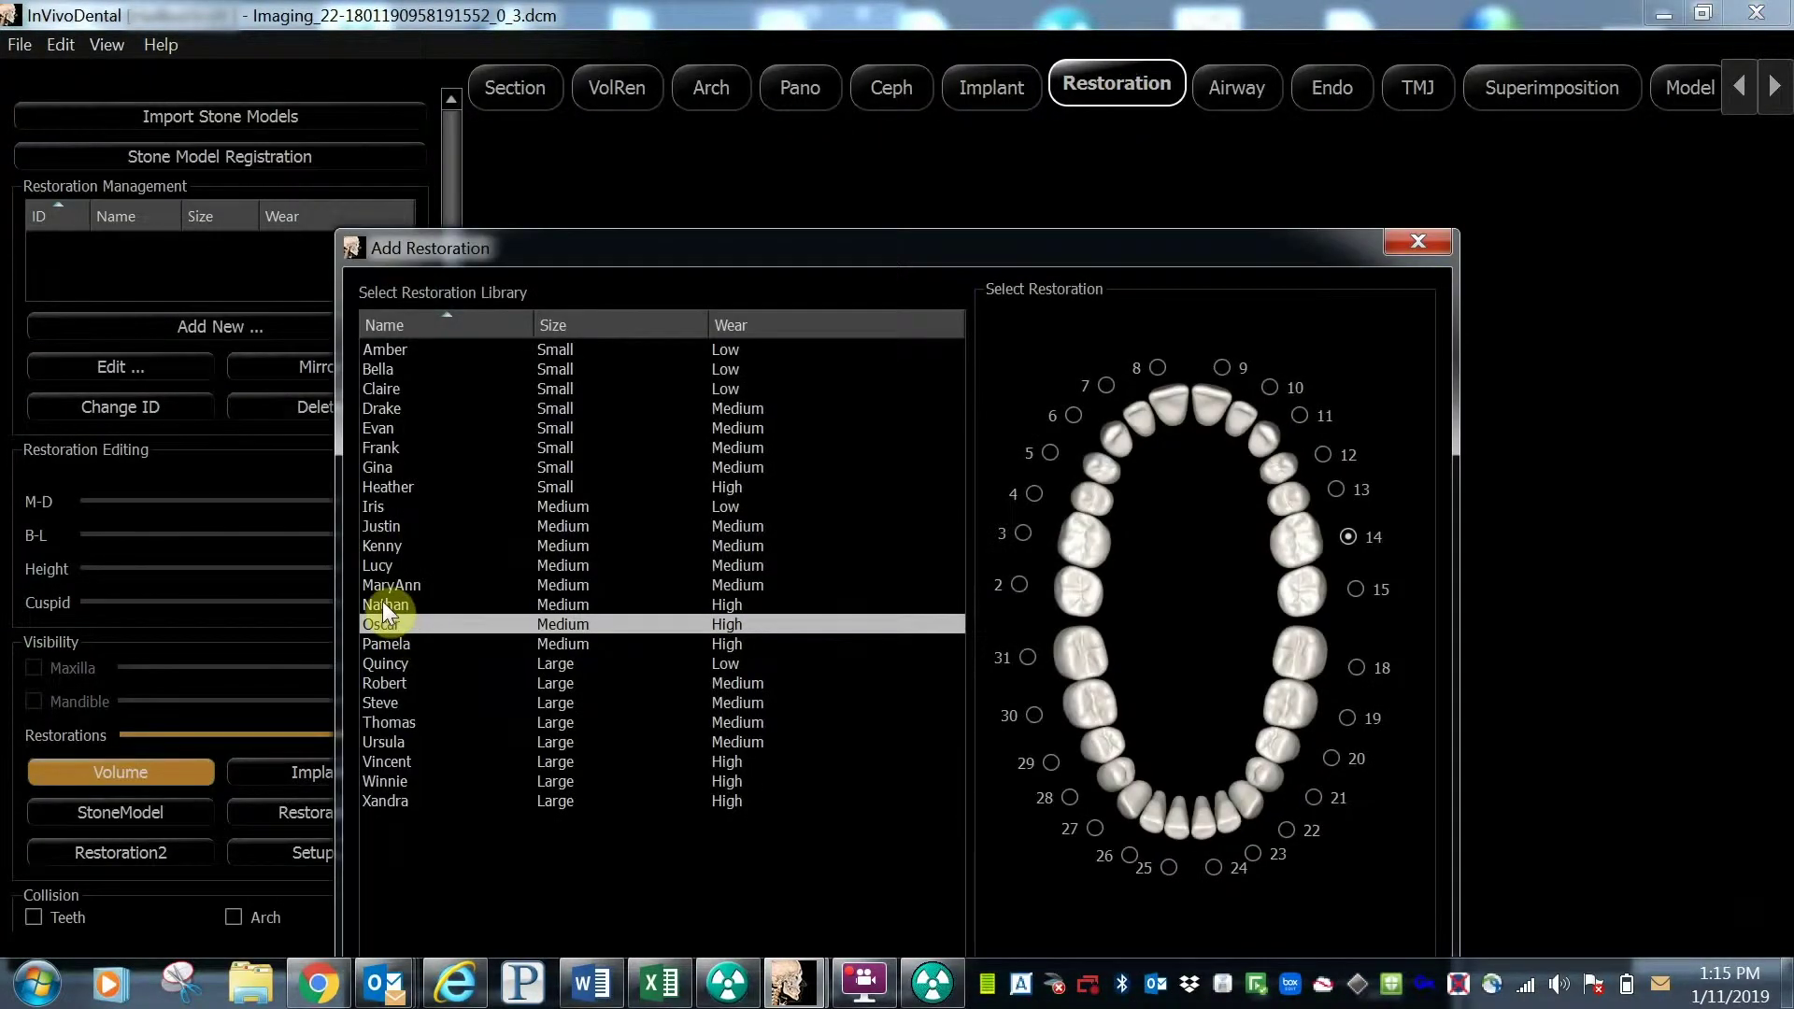
pyautogui.click(384, 604)
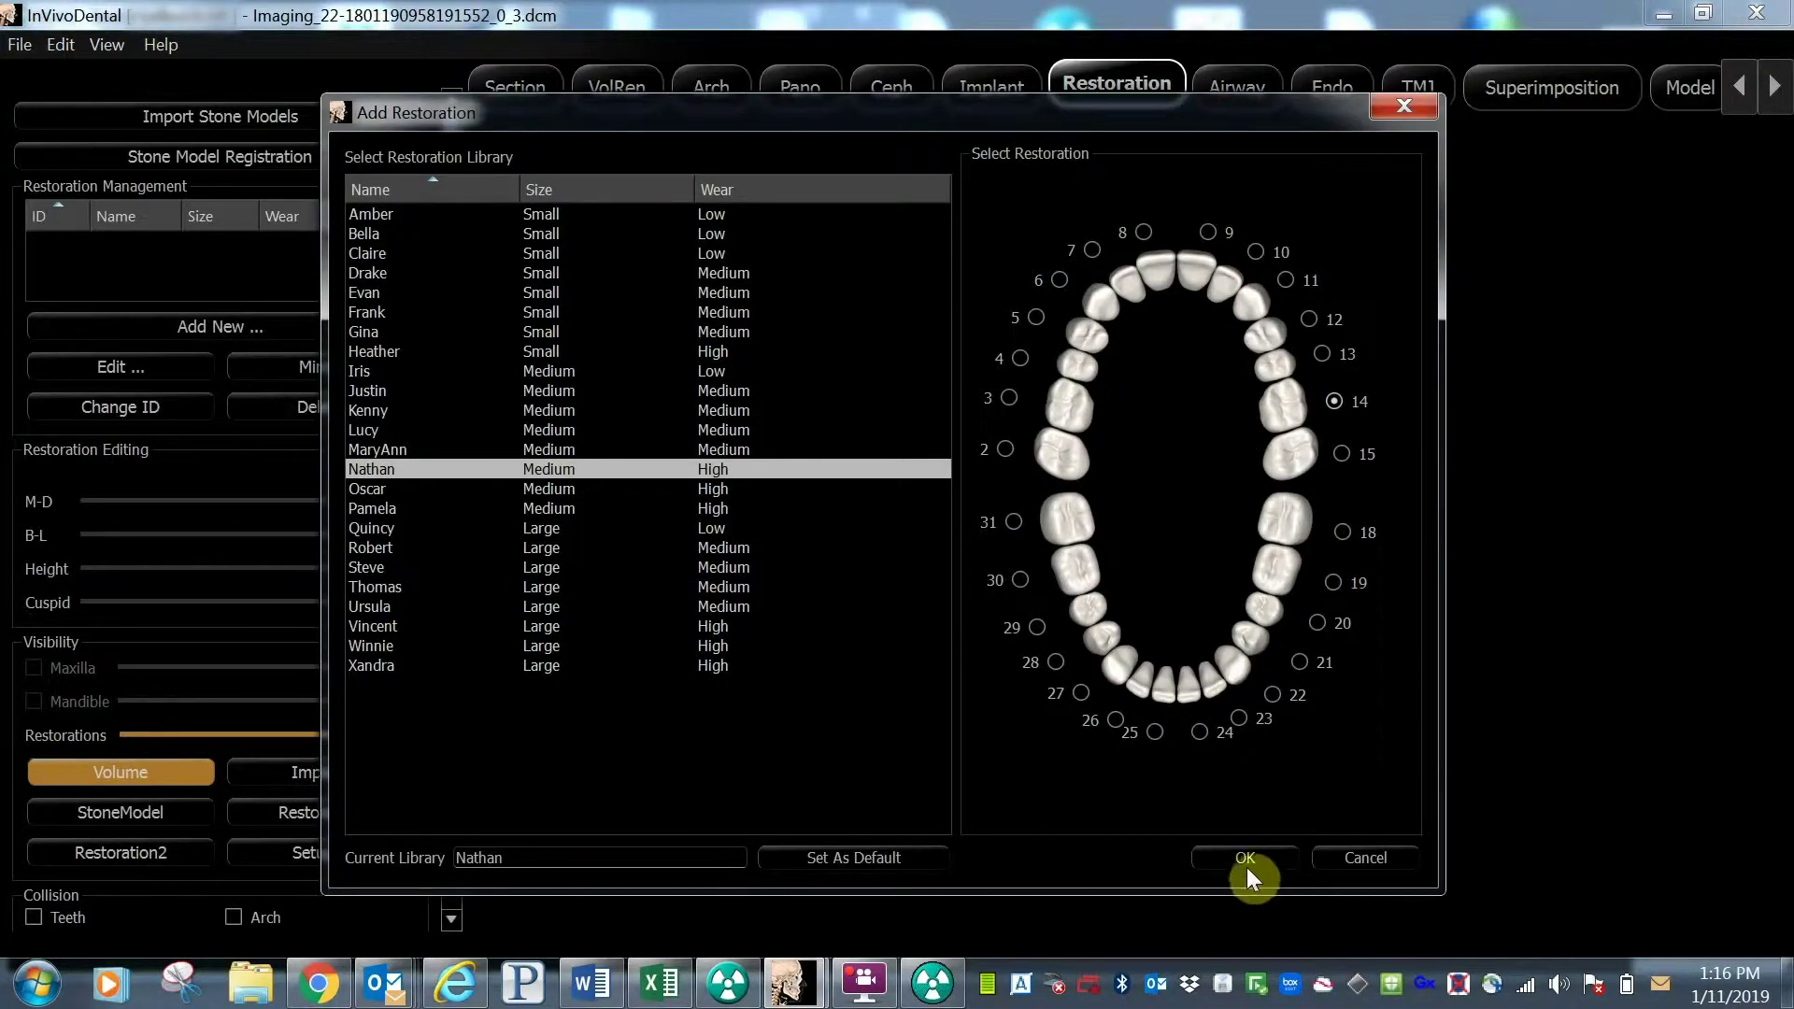
pyautogui.click(1242, 856)
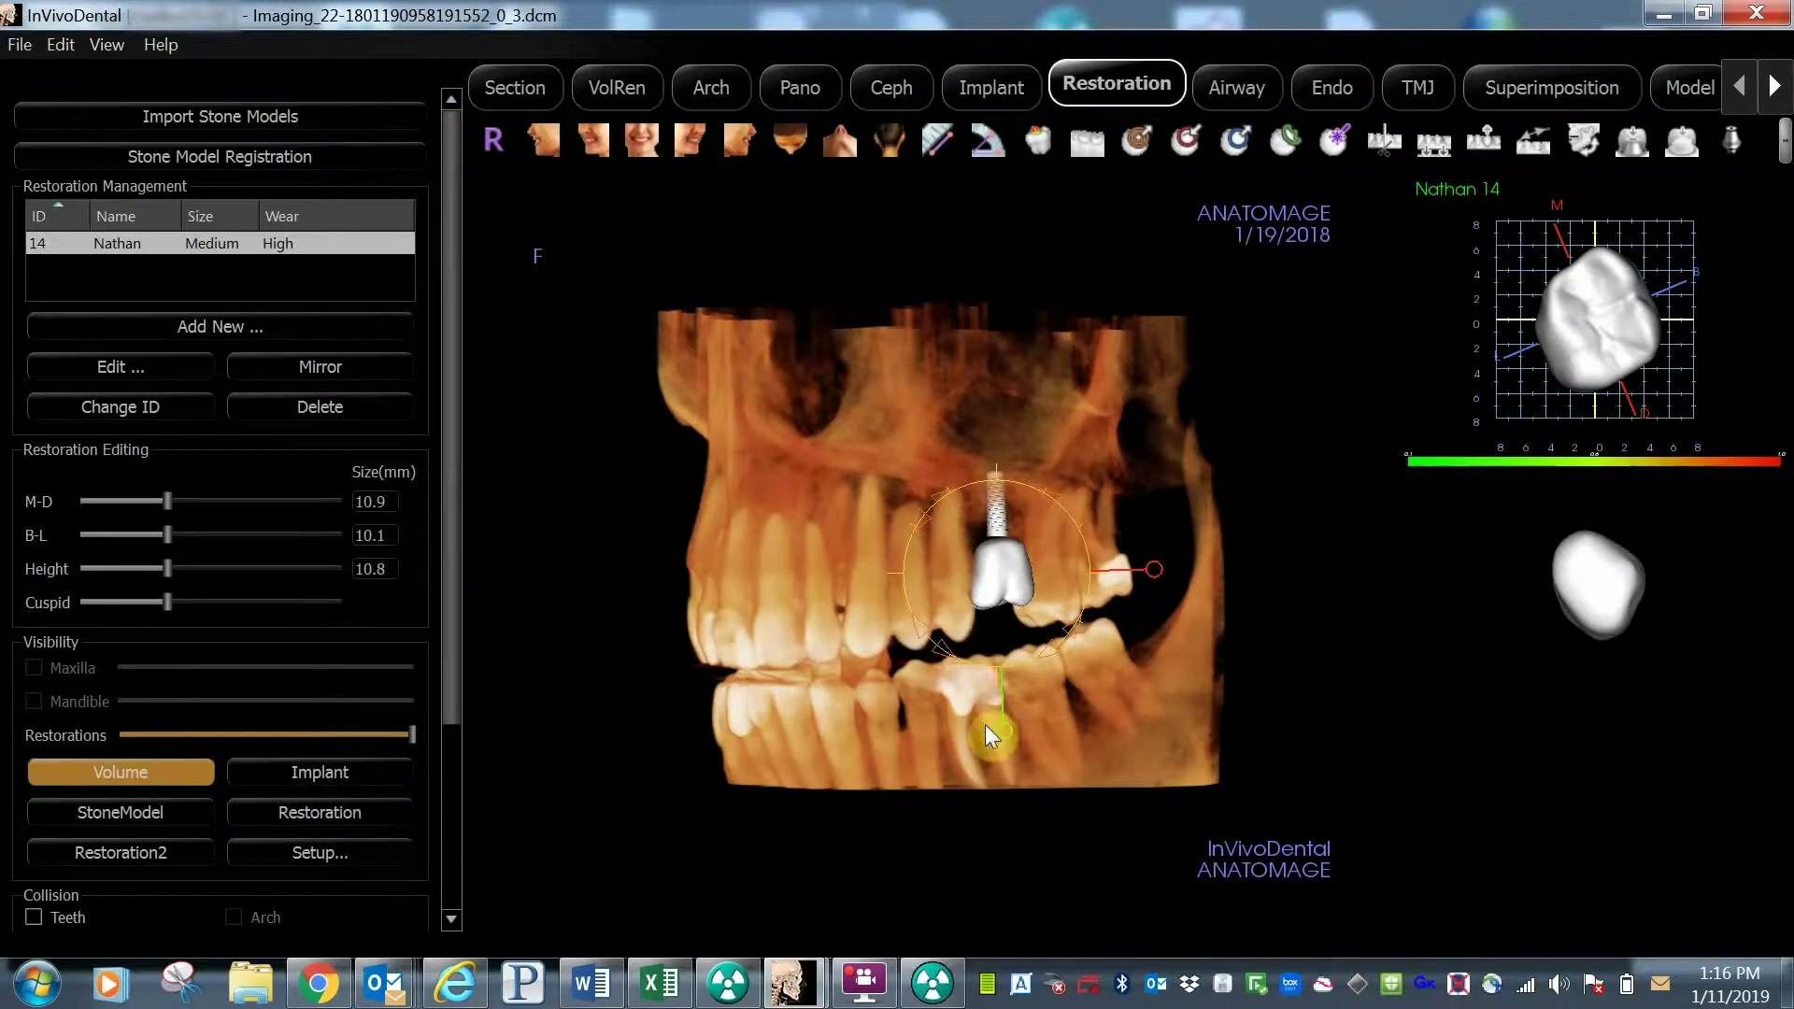
# - Lower the 10.5×9.9×10.8 mm crown down onto the tooth 14 implant
pyautogui.moveTo(1081, 755); pyautogui.dragTo(973, 762)
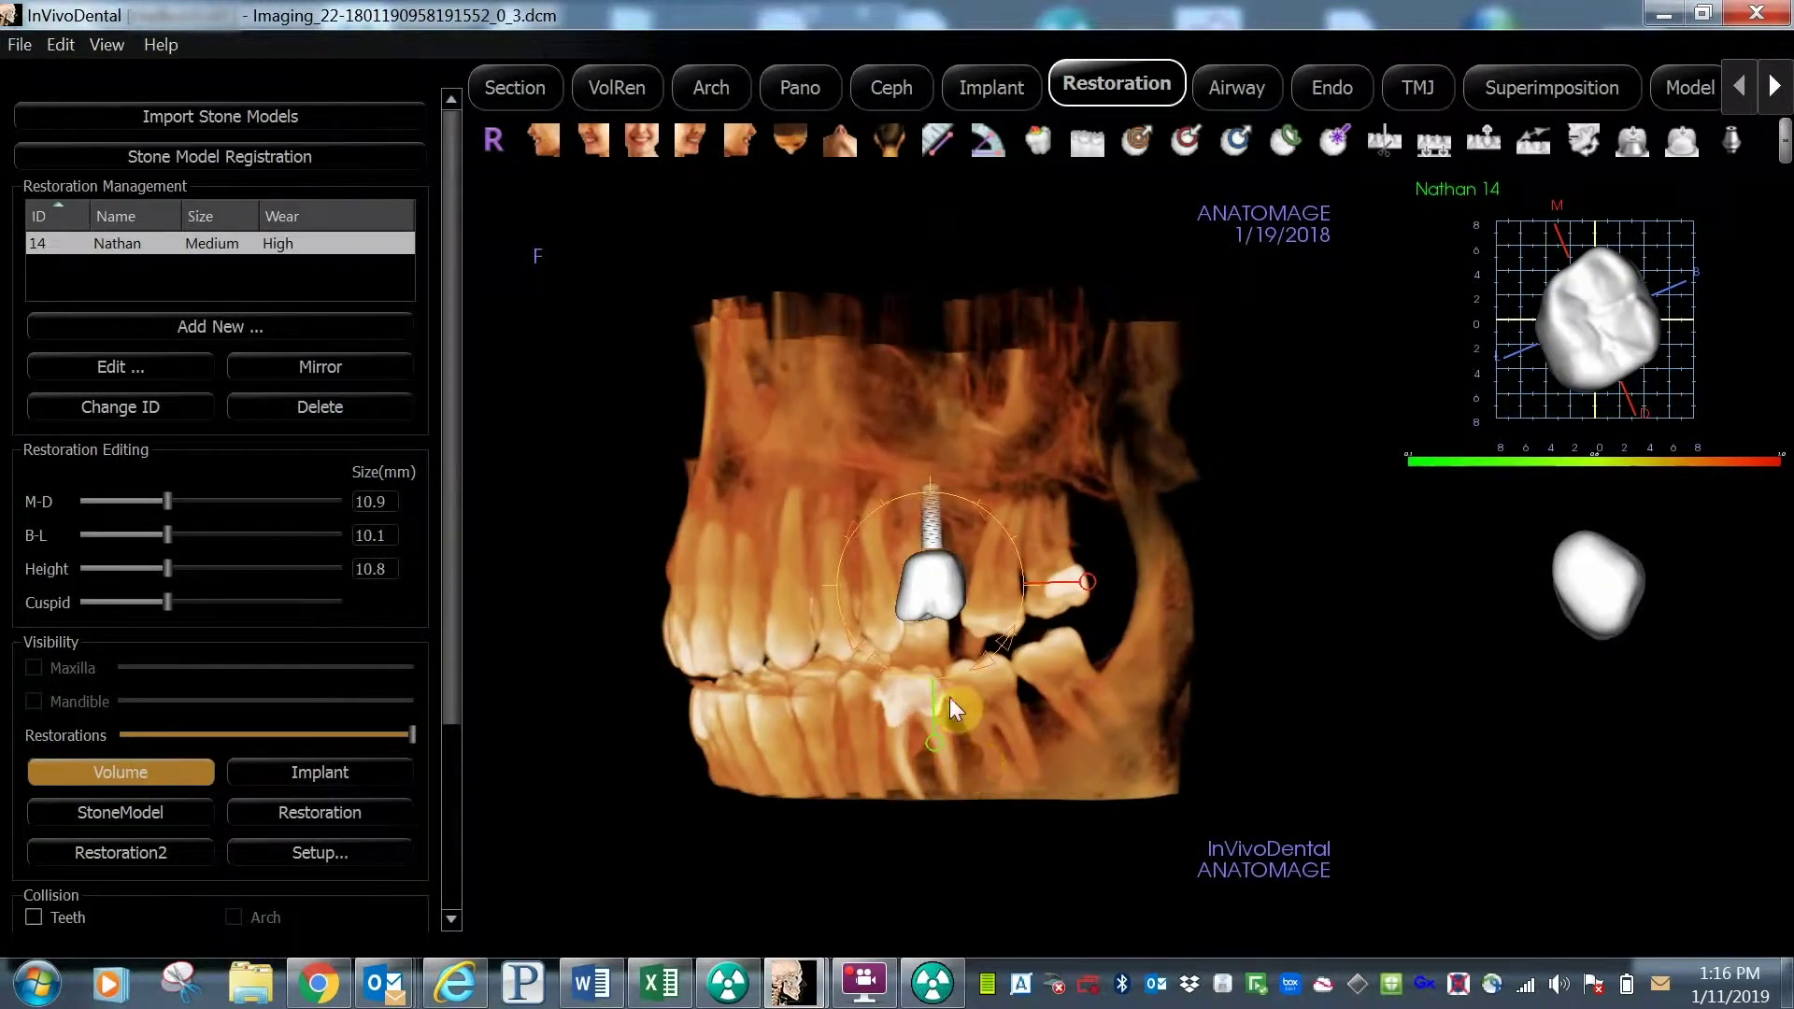
pyautogui.moveTo(924, 601); pyautogui.dragTo(928, 605)
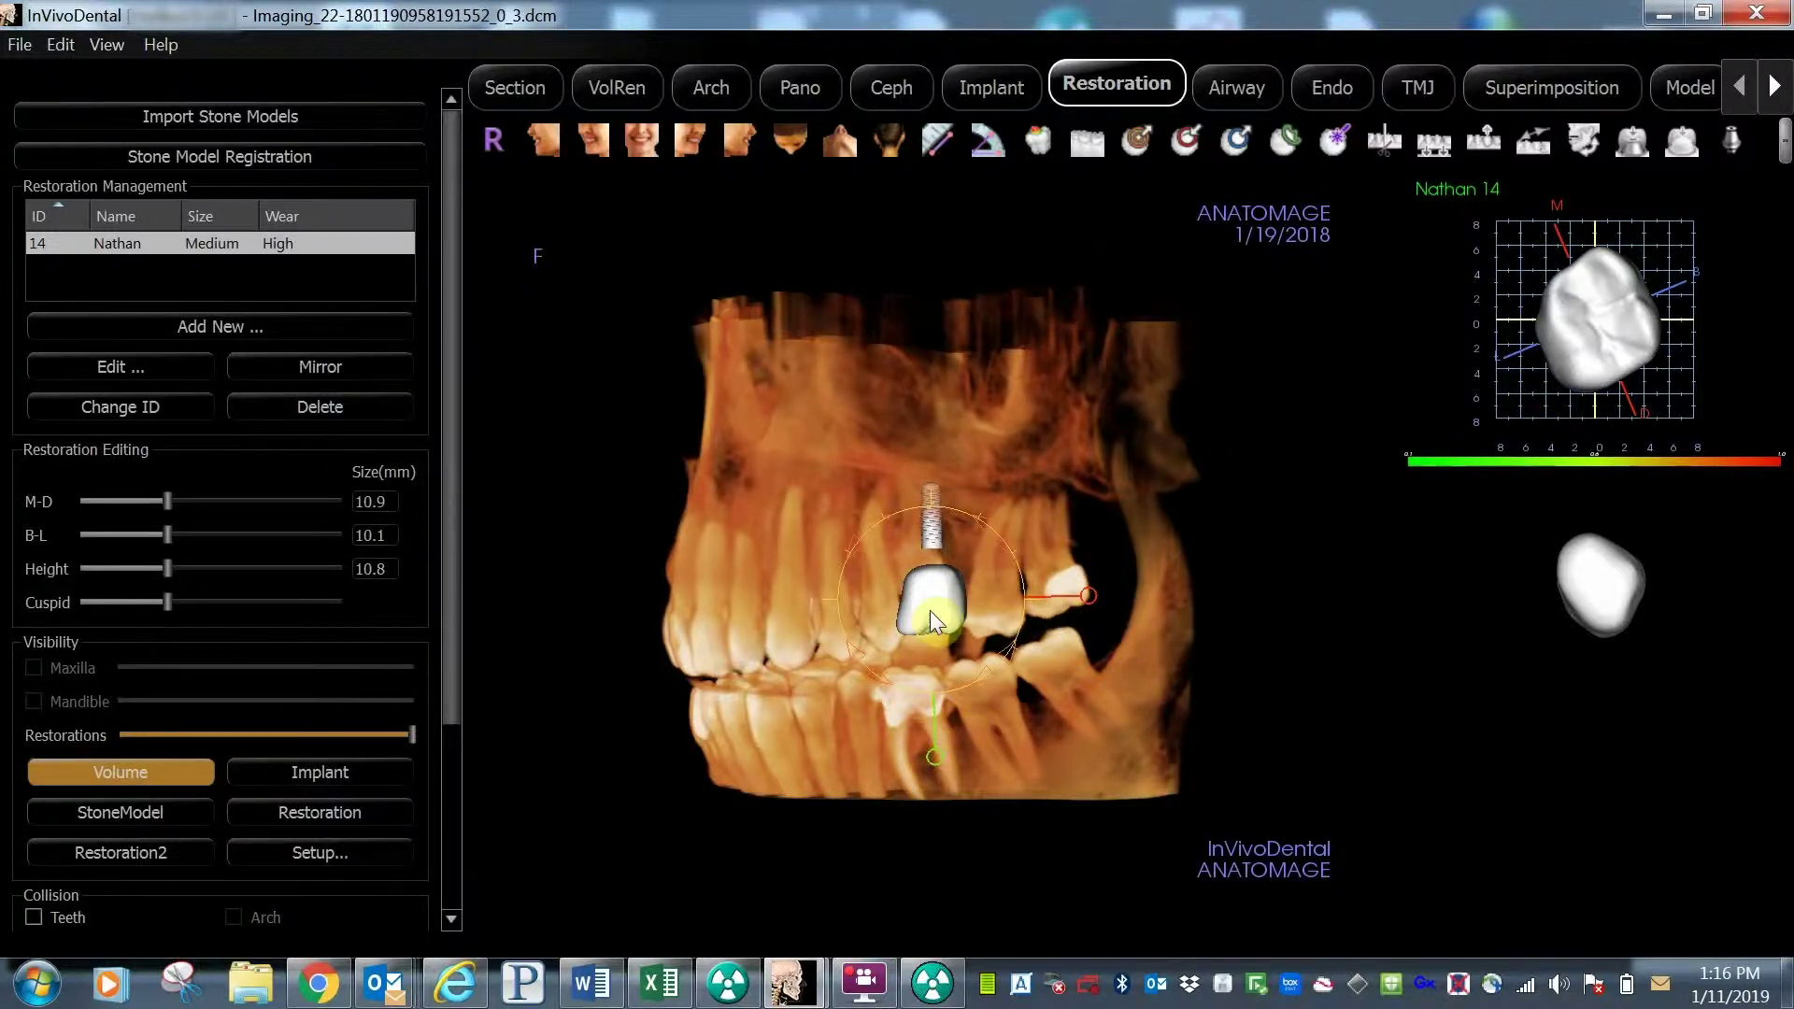
pyautogui.moveTo(928, 609); pyautogui.dragTo(929, 616)
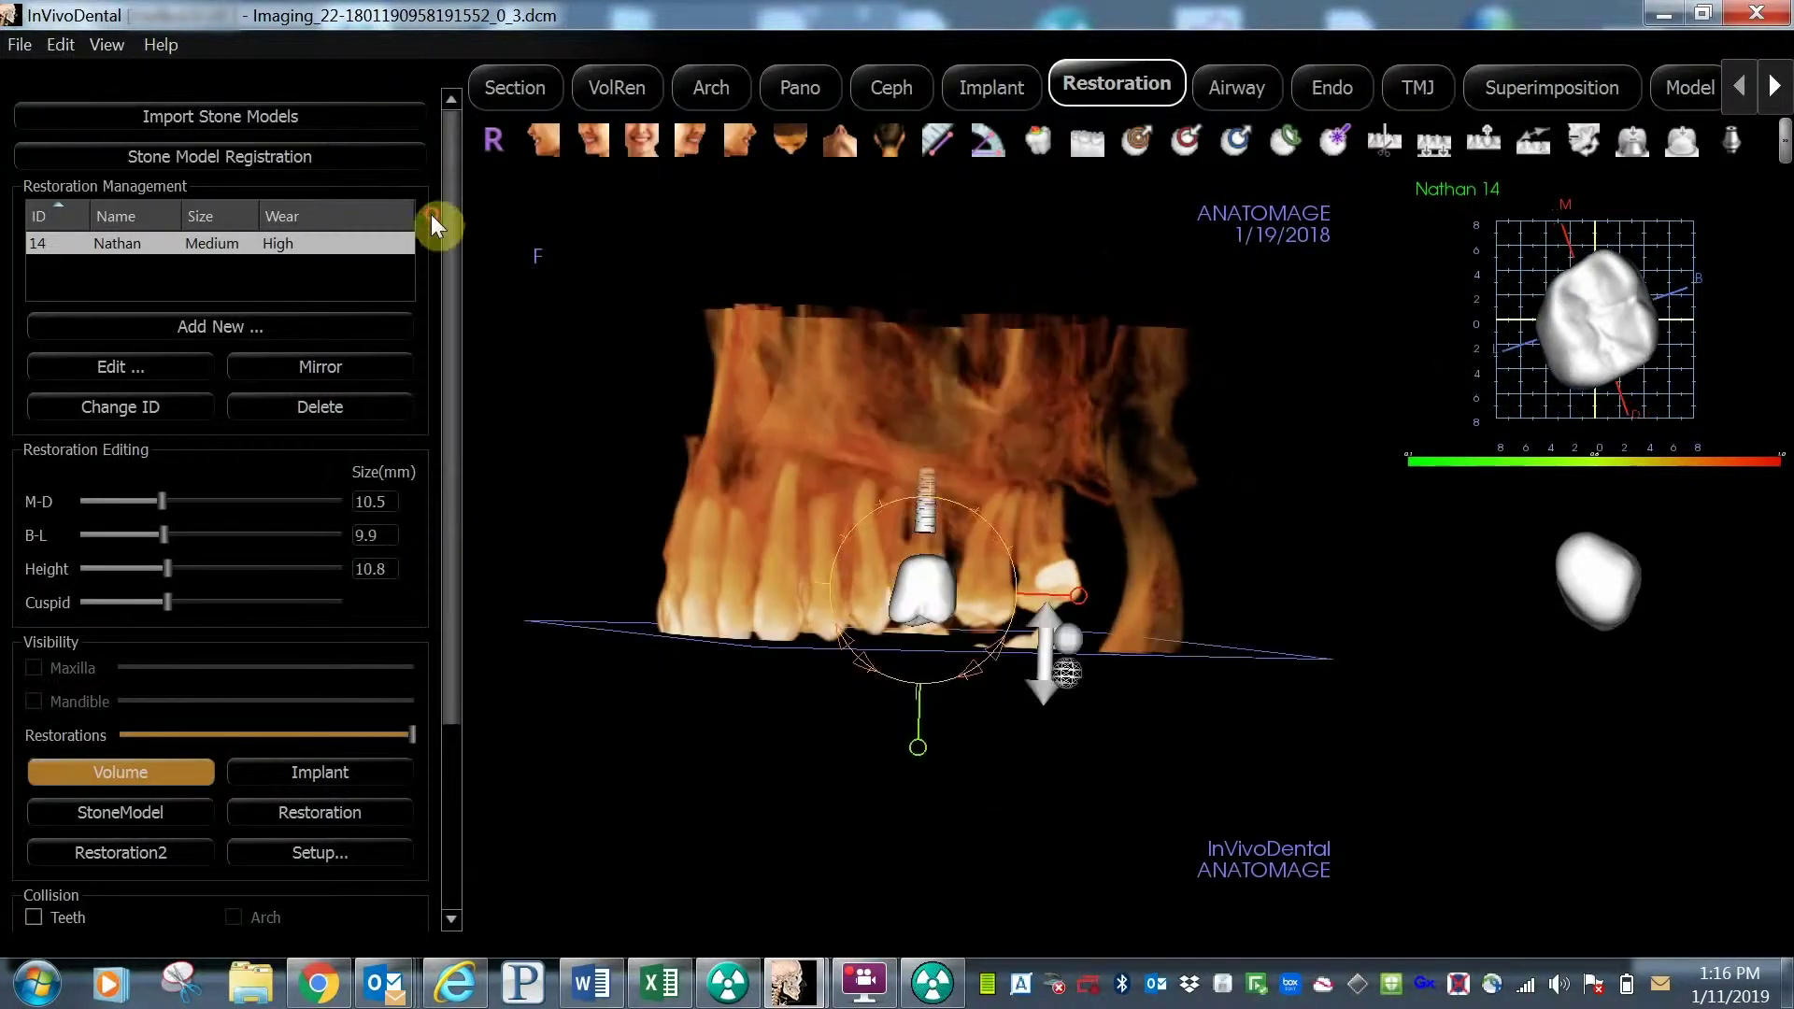
pyautogui.click(232, 119)
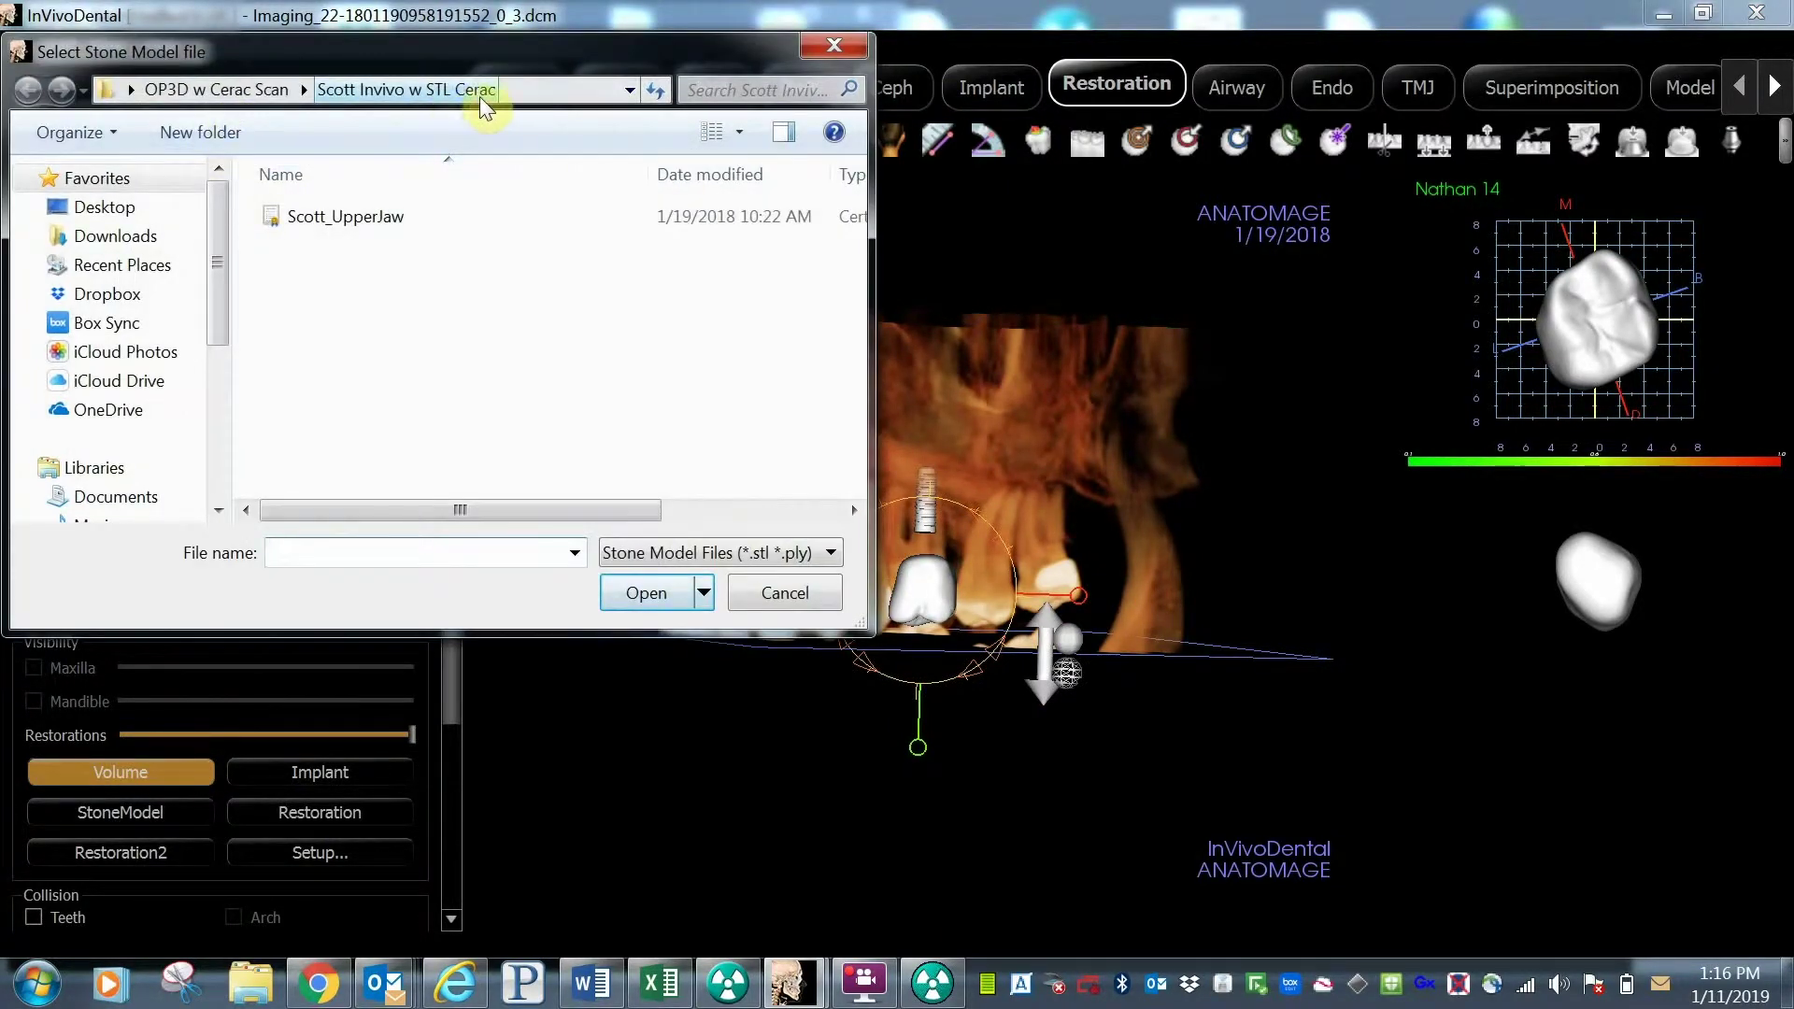
# - Load the upper-jaw scan file as the Upper (Maxilla) stone model
pyautogui.click(338, 222)
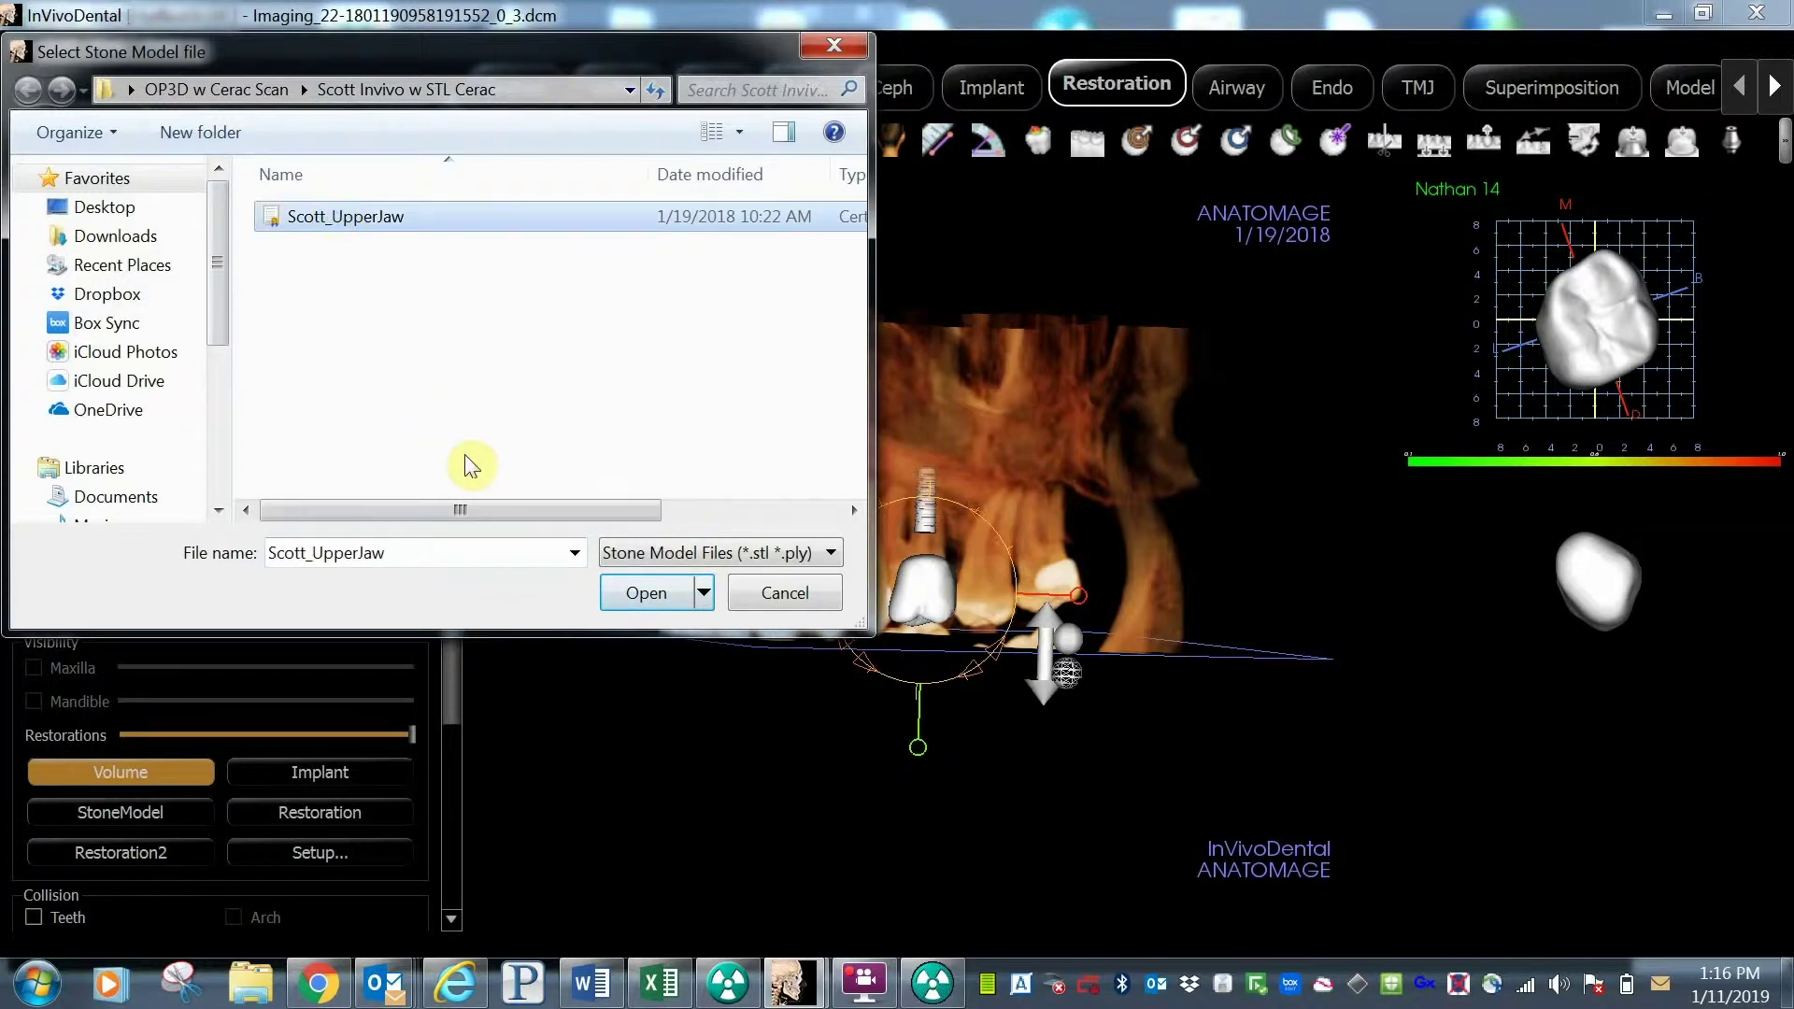
pyautogui.click(635, 590)
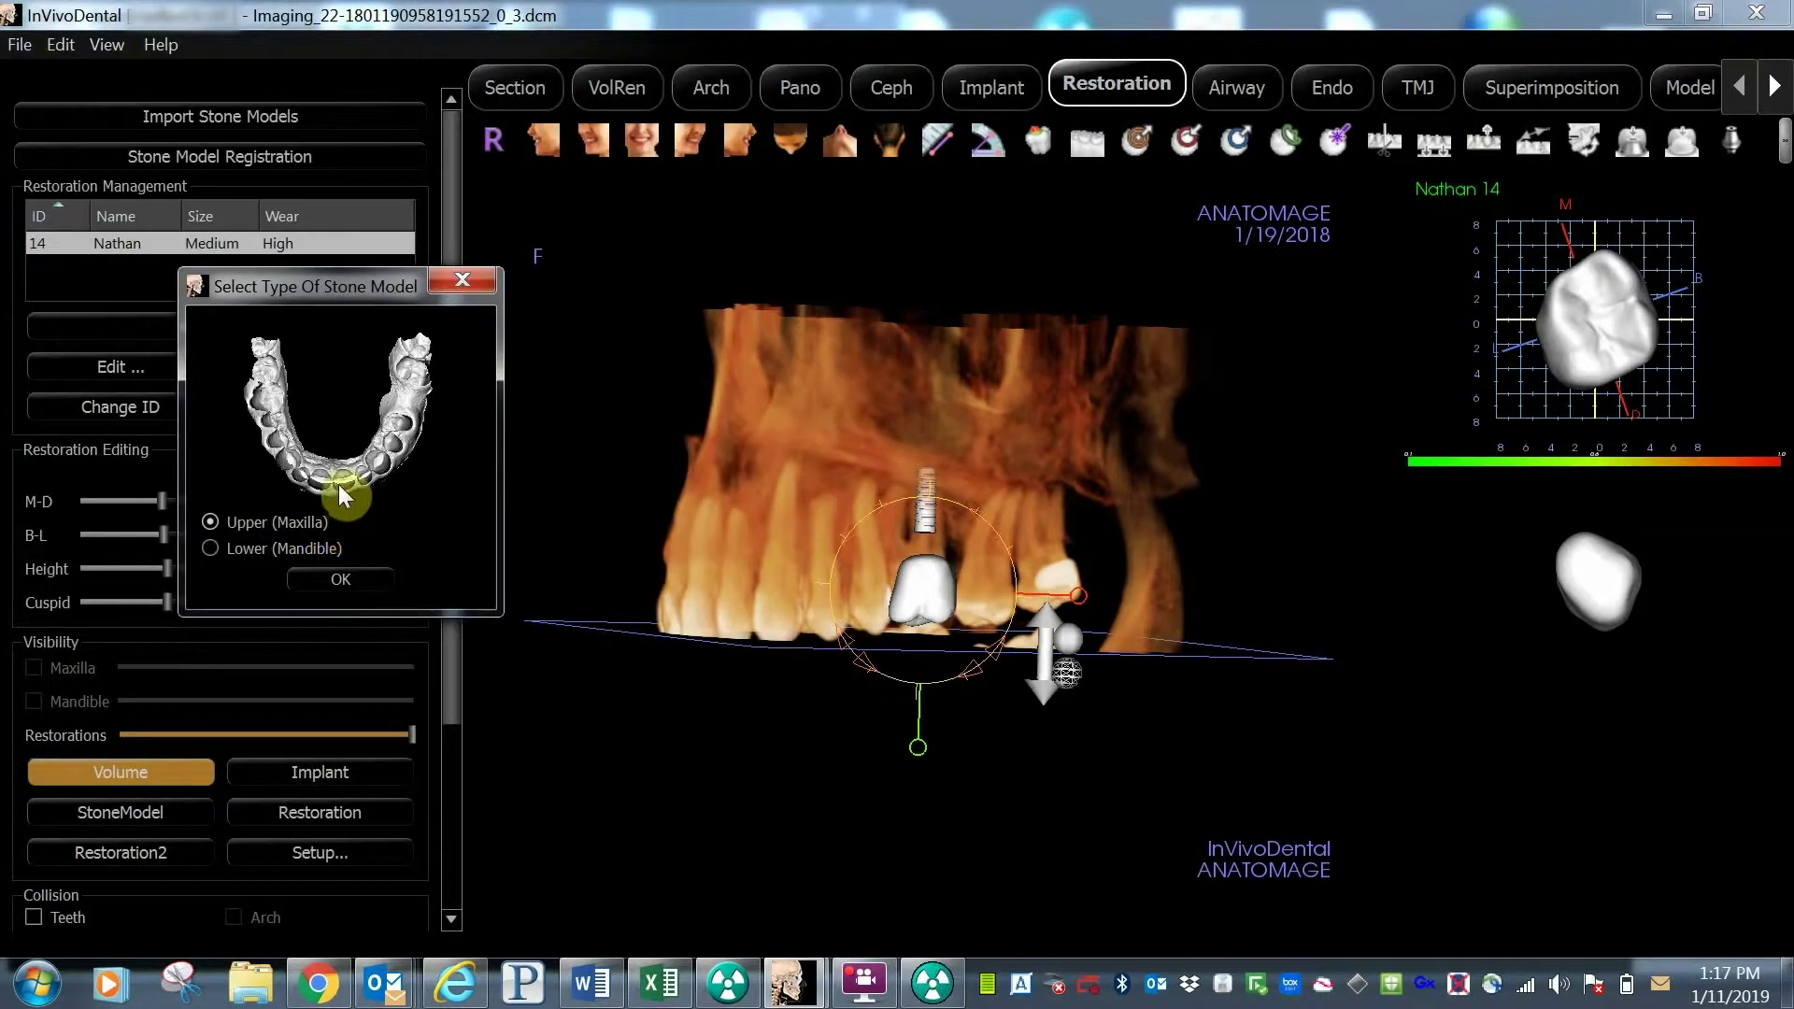
pyautogui.moveTo(336, 484); pyautogui.dragTo(322, 404)
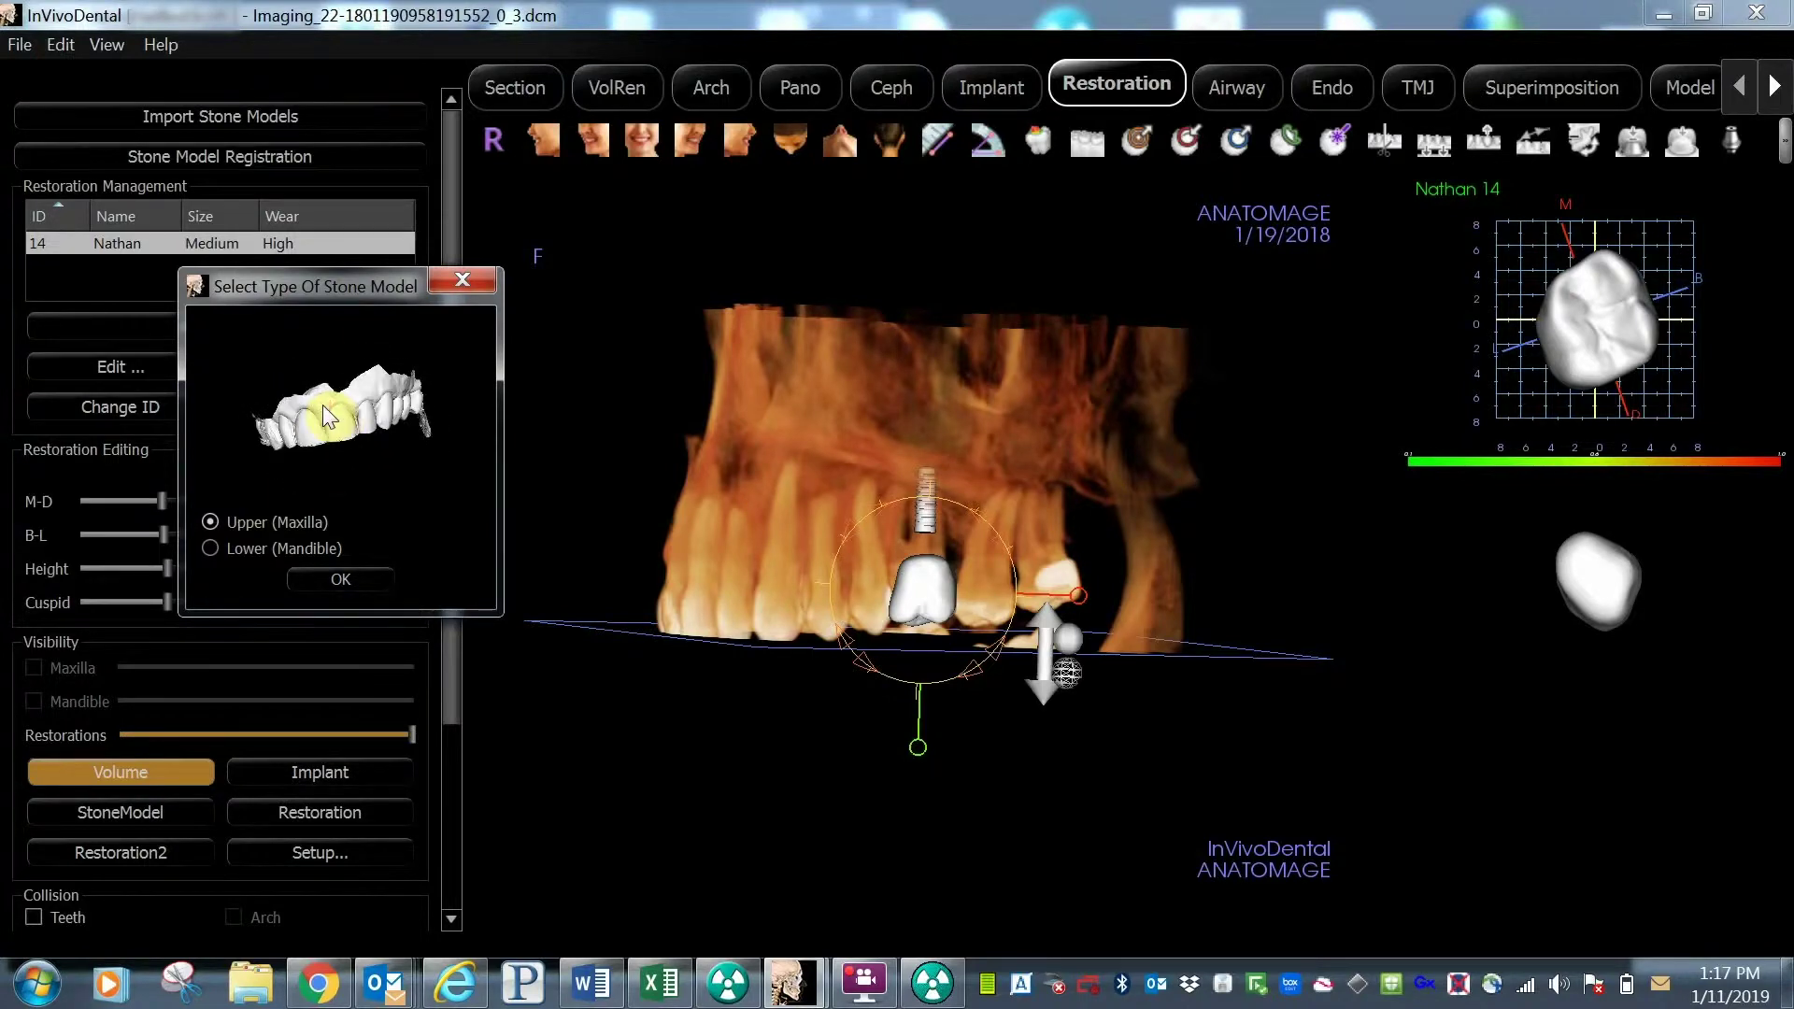
pyautogui.click(338, 582)
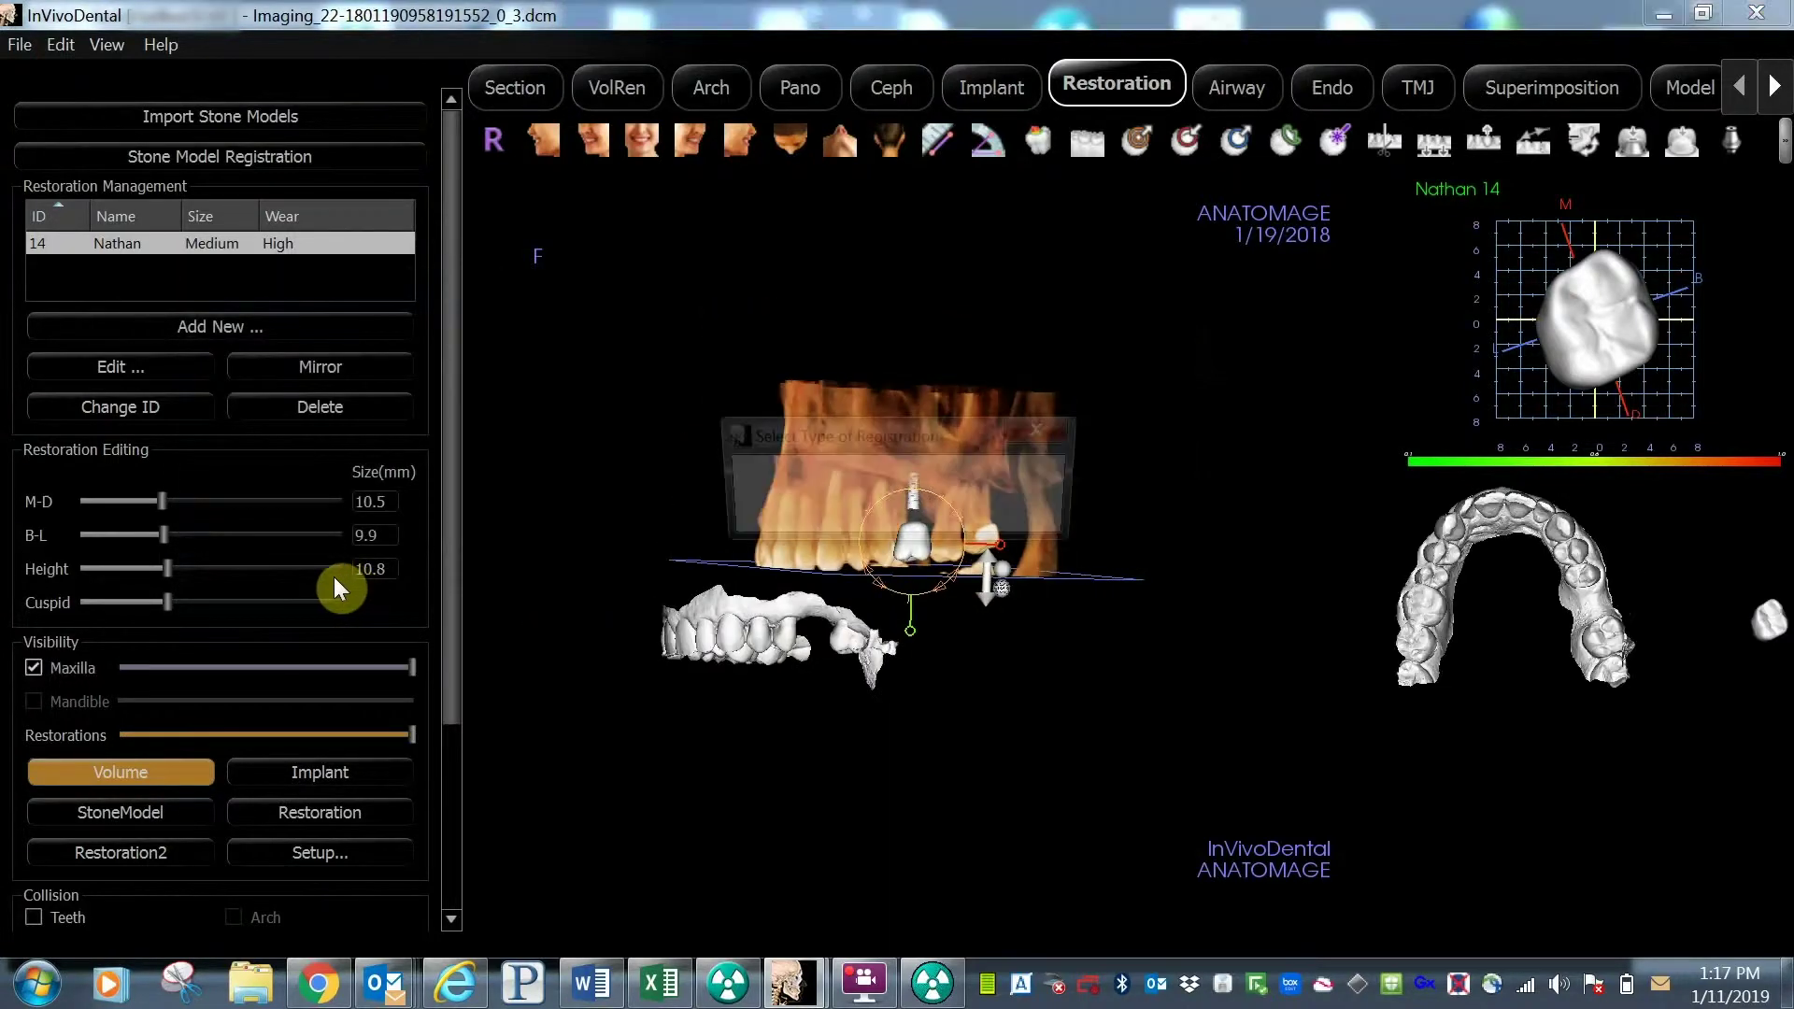
# - Choose Register to CT to bring up the Register Stone Models to Volume steps
pyautogui.moveTo(929, 439); pyautogui.dragTo(498, 213)
pyautogui.click(557, 284)
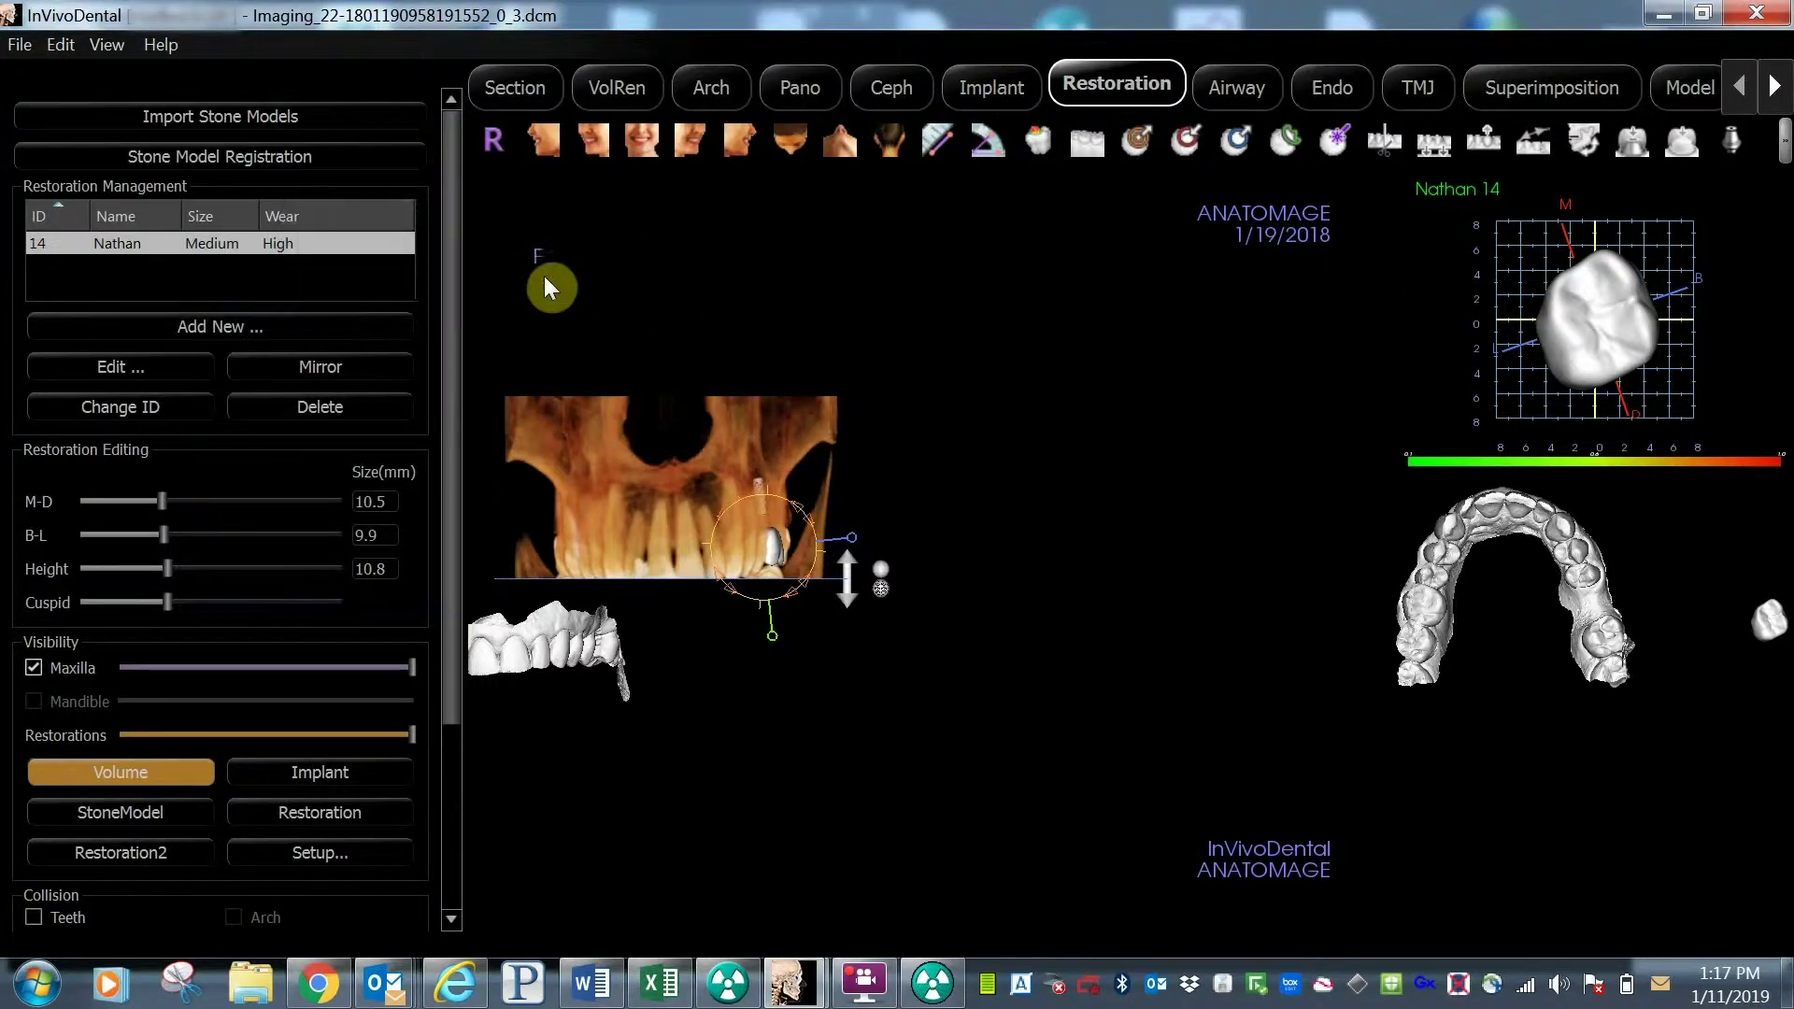
pyautogui.moveTo(836, 314); pyautogui.dragTo(191, 178)
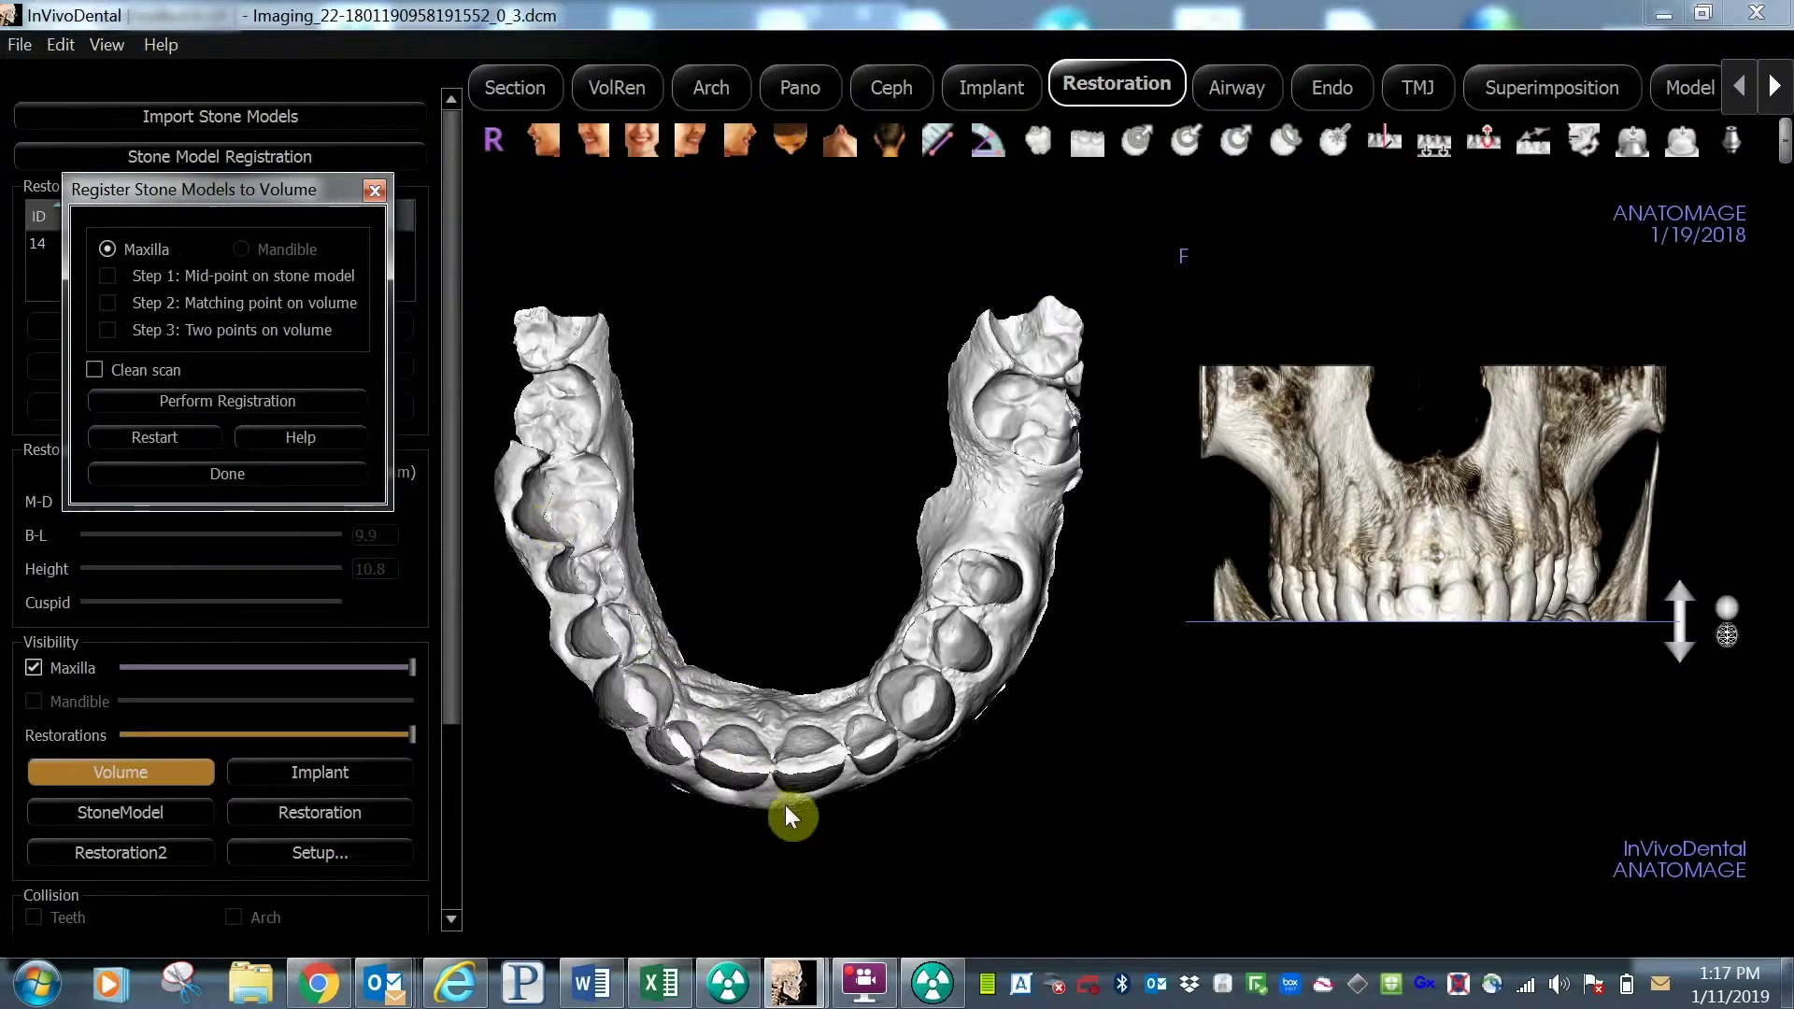
# - Mark matching points on the stone model's front teeth and the volume's upper teeth
pyautogui.moveTo(785, 813); pyautogui.dragTo(763, 448)
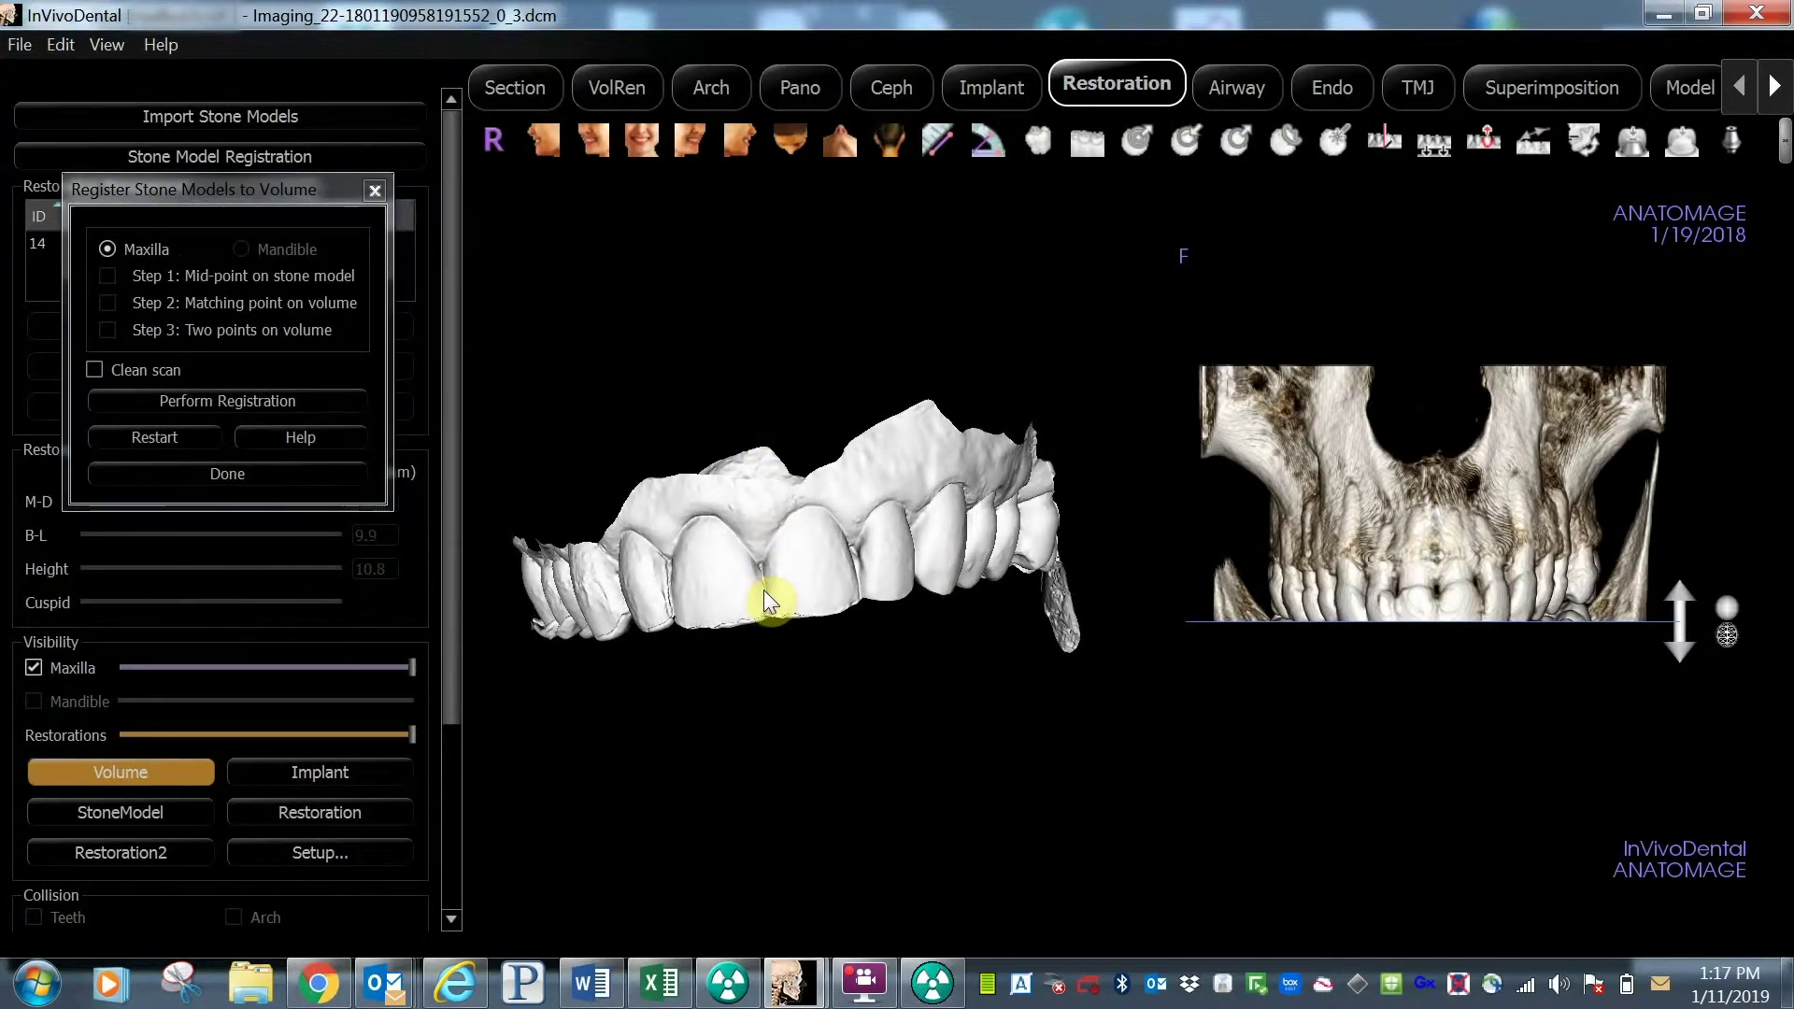
pyautogui.moveTo(1680, 649); pyautogui.dragTo(1682, 745)
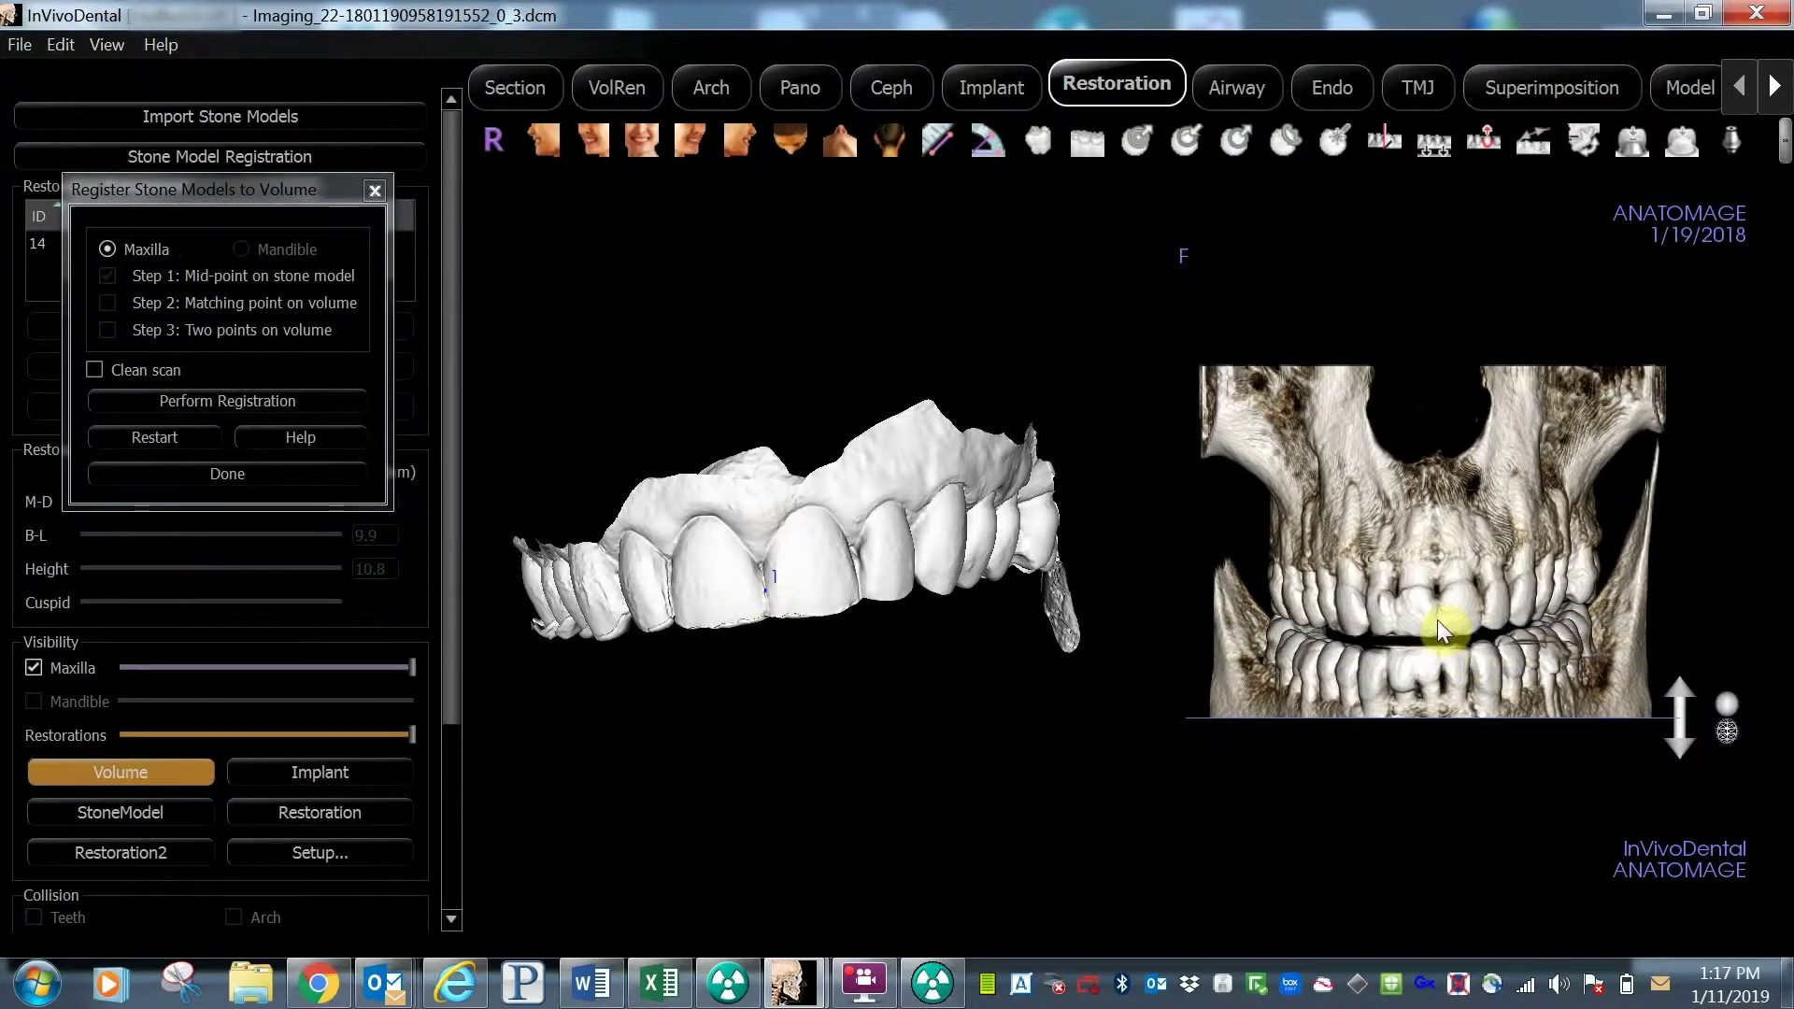
pyautogui.moveTo(1621, 644); pyautogui.dragTo(1331, 664)
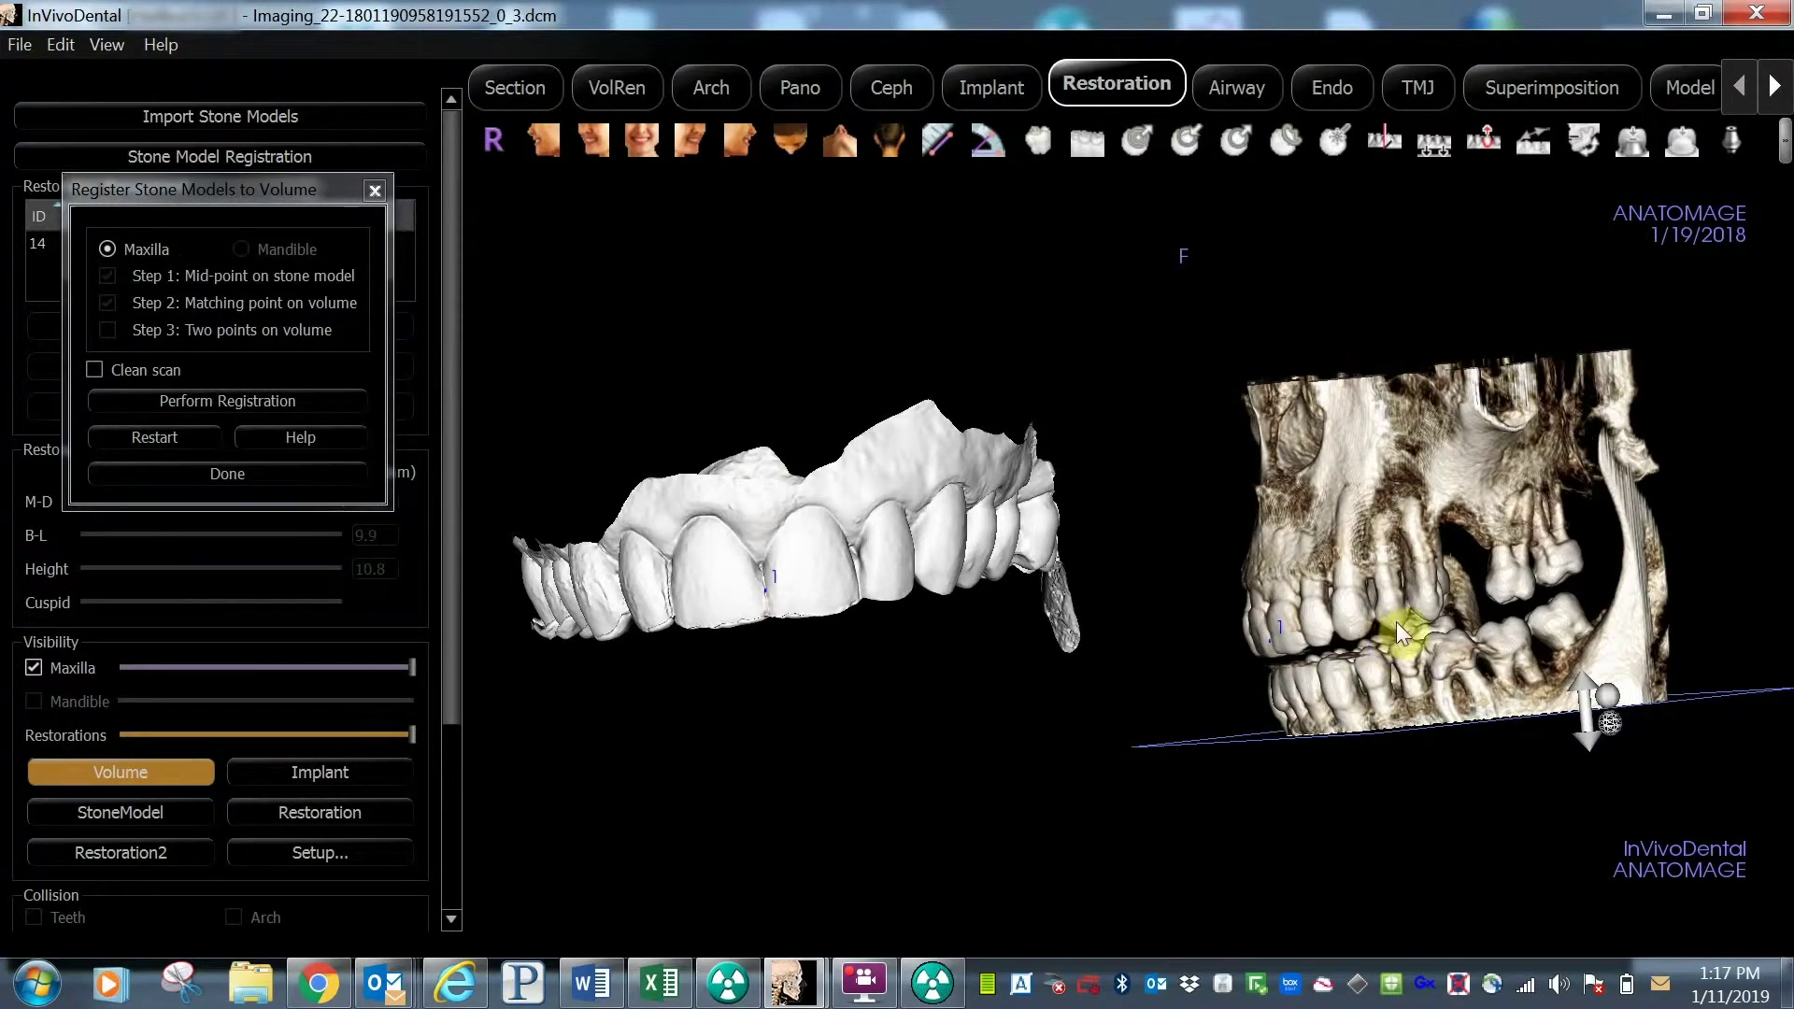
pyautogui.click(1386, 565)
pyautogui.moveTo(1325, 672)
pyautogui.mouseDown()
pyautogui.moveTo(1698, 657)
pyautogui.moveTo(1406, 680)
pyautogui.moveTo(1608, 680)
pyautogui.moveTo(1554, 683)
pyautogui.moveTo(1482, 636)
pyautogui.mouseUp()
pyautogui.click(1481, 635)
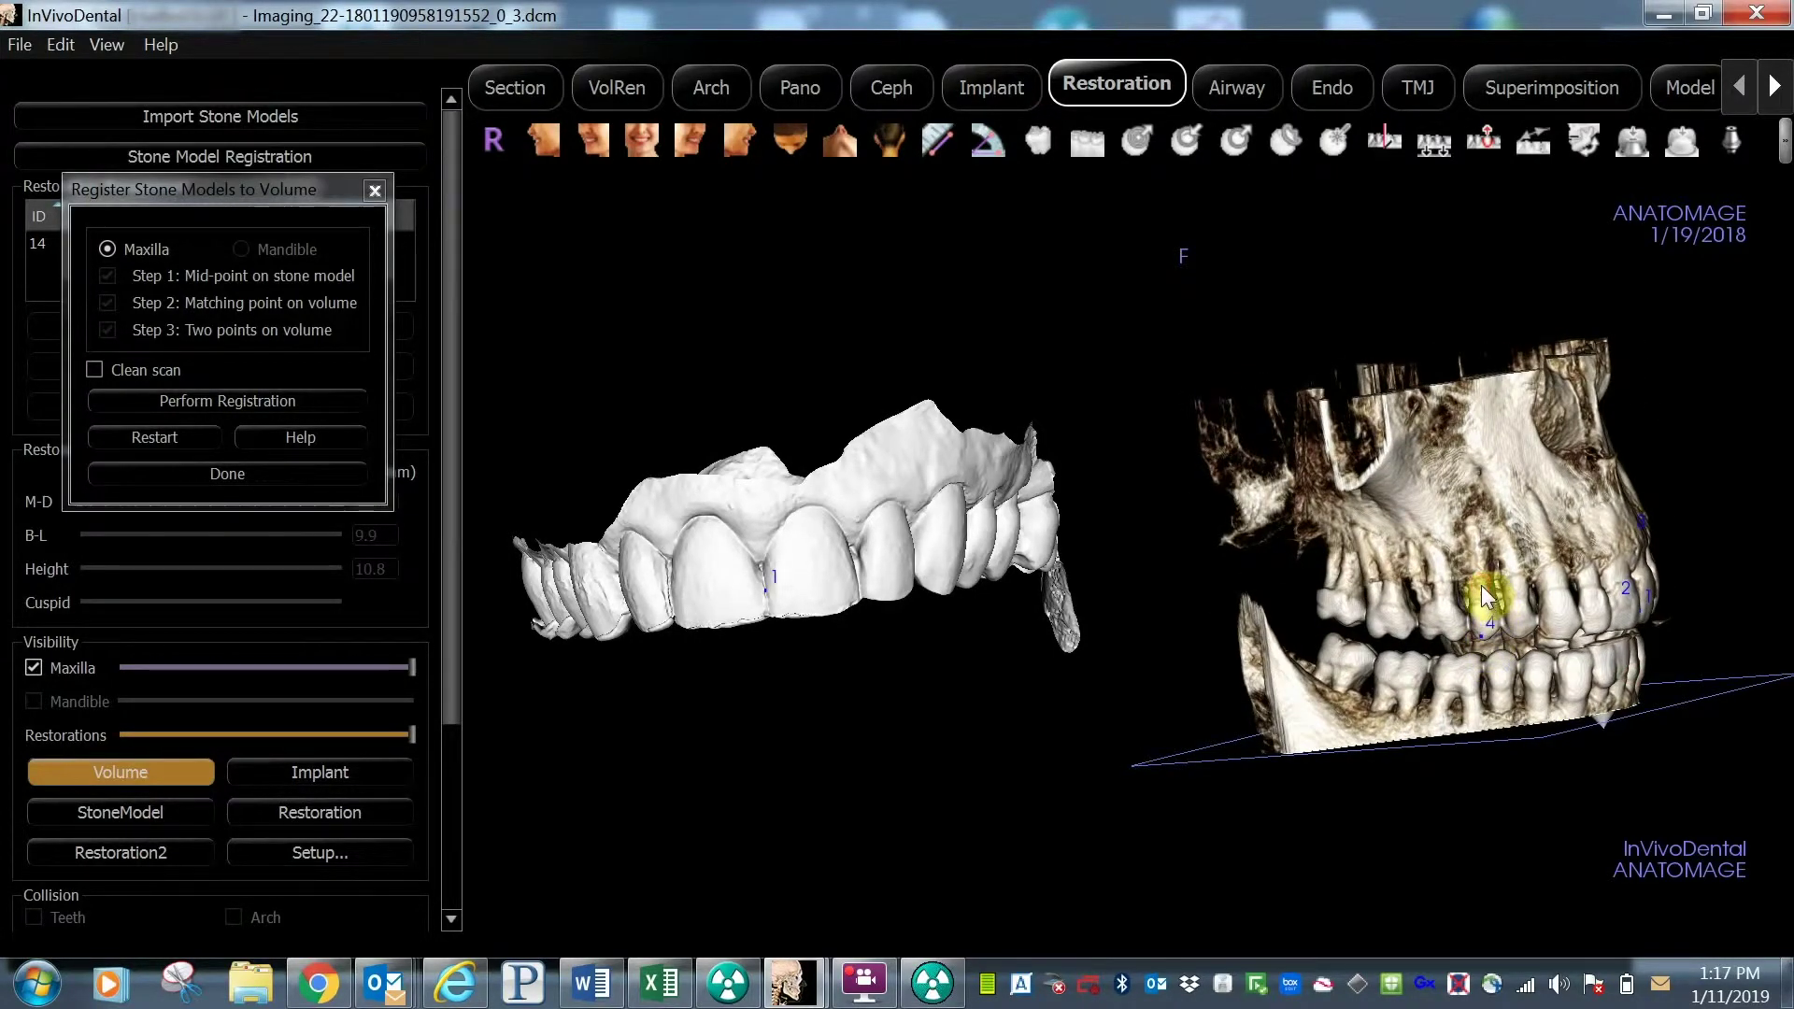
# - Perform the model-to-volume registration, check the fit, and finish
pyautogui.click(215, 400)
pyautogui.click(242, 416)
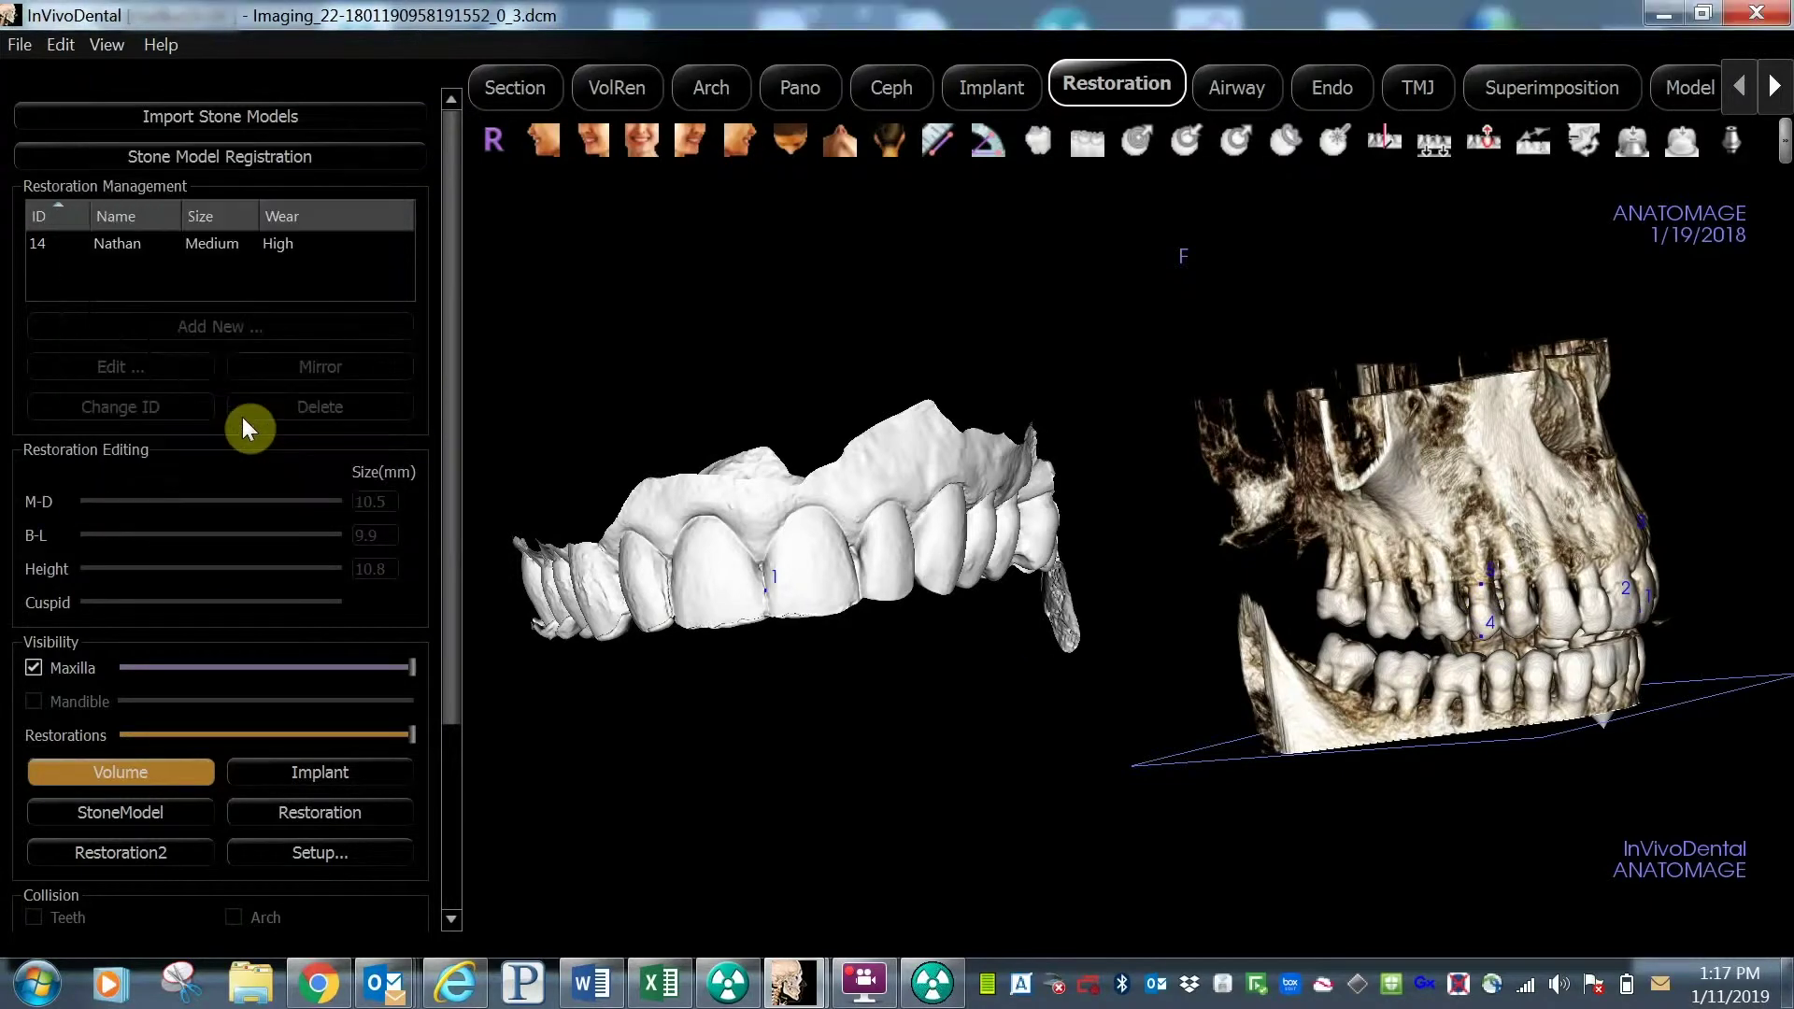
pyautogui.moveTo(1281, 351); pyautogui.dragTo(1327, 340)
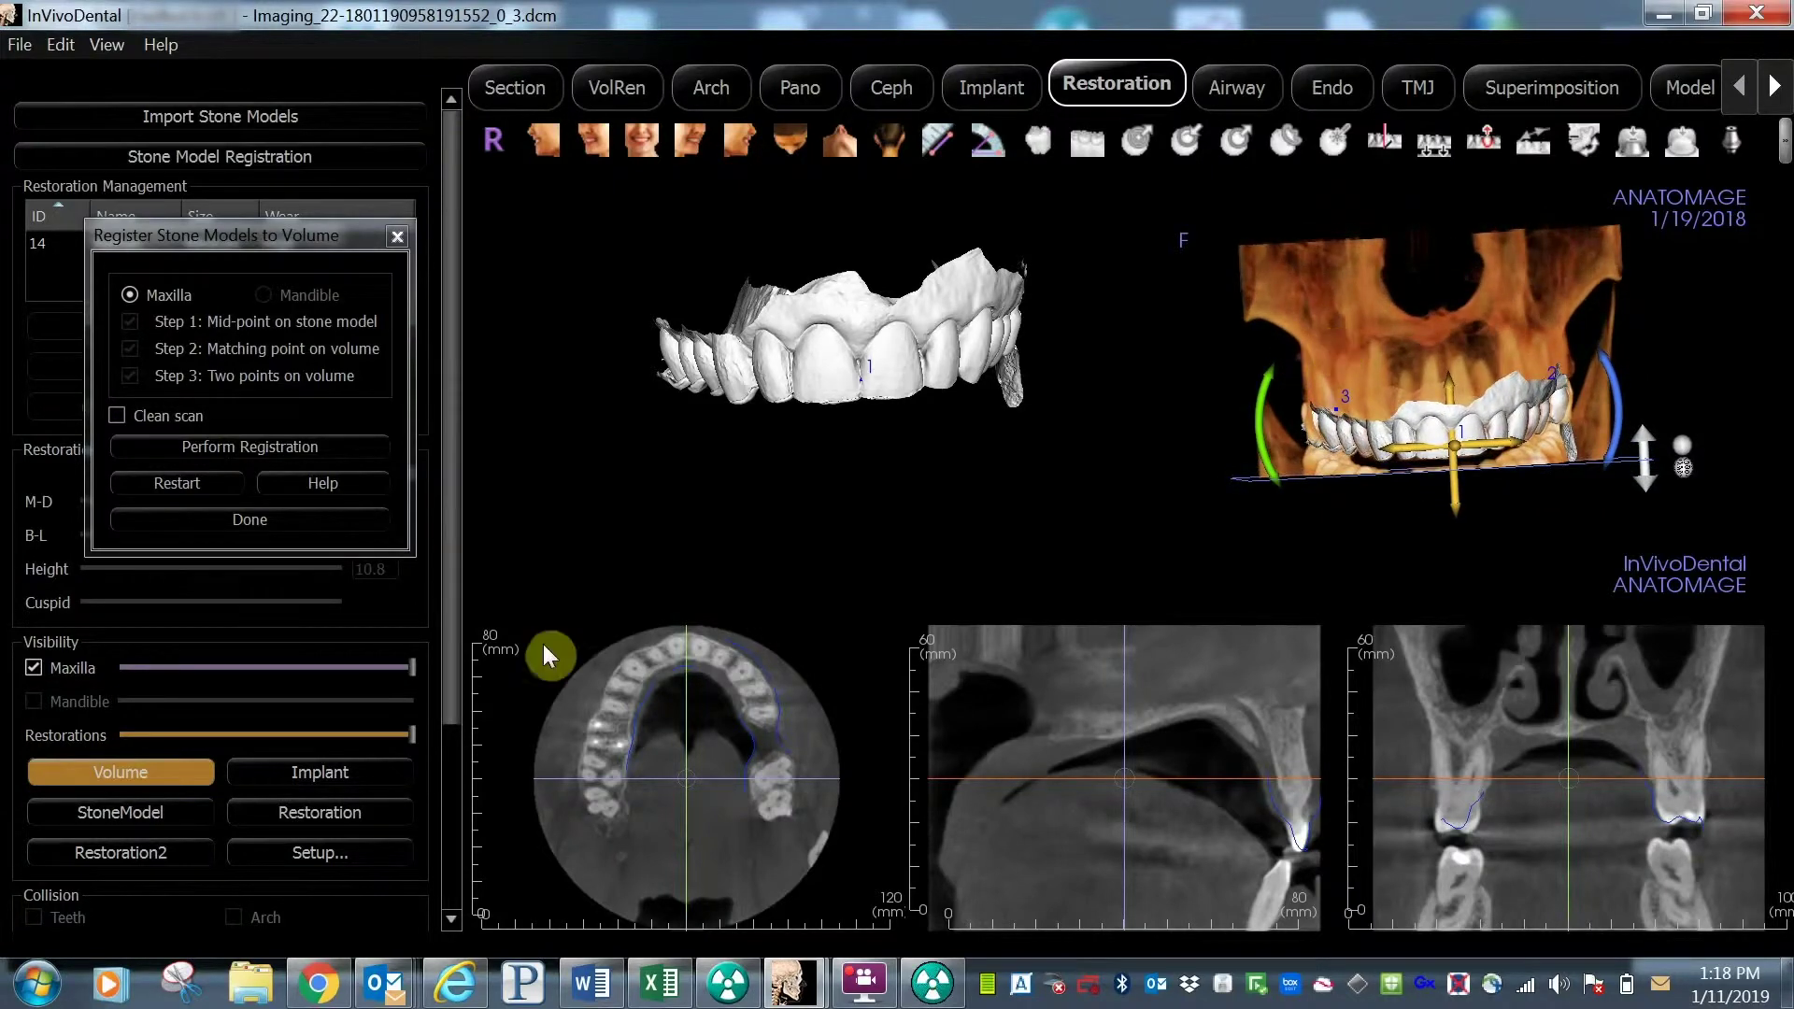
pyautogui.click(255, 515)
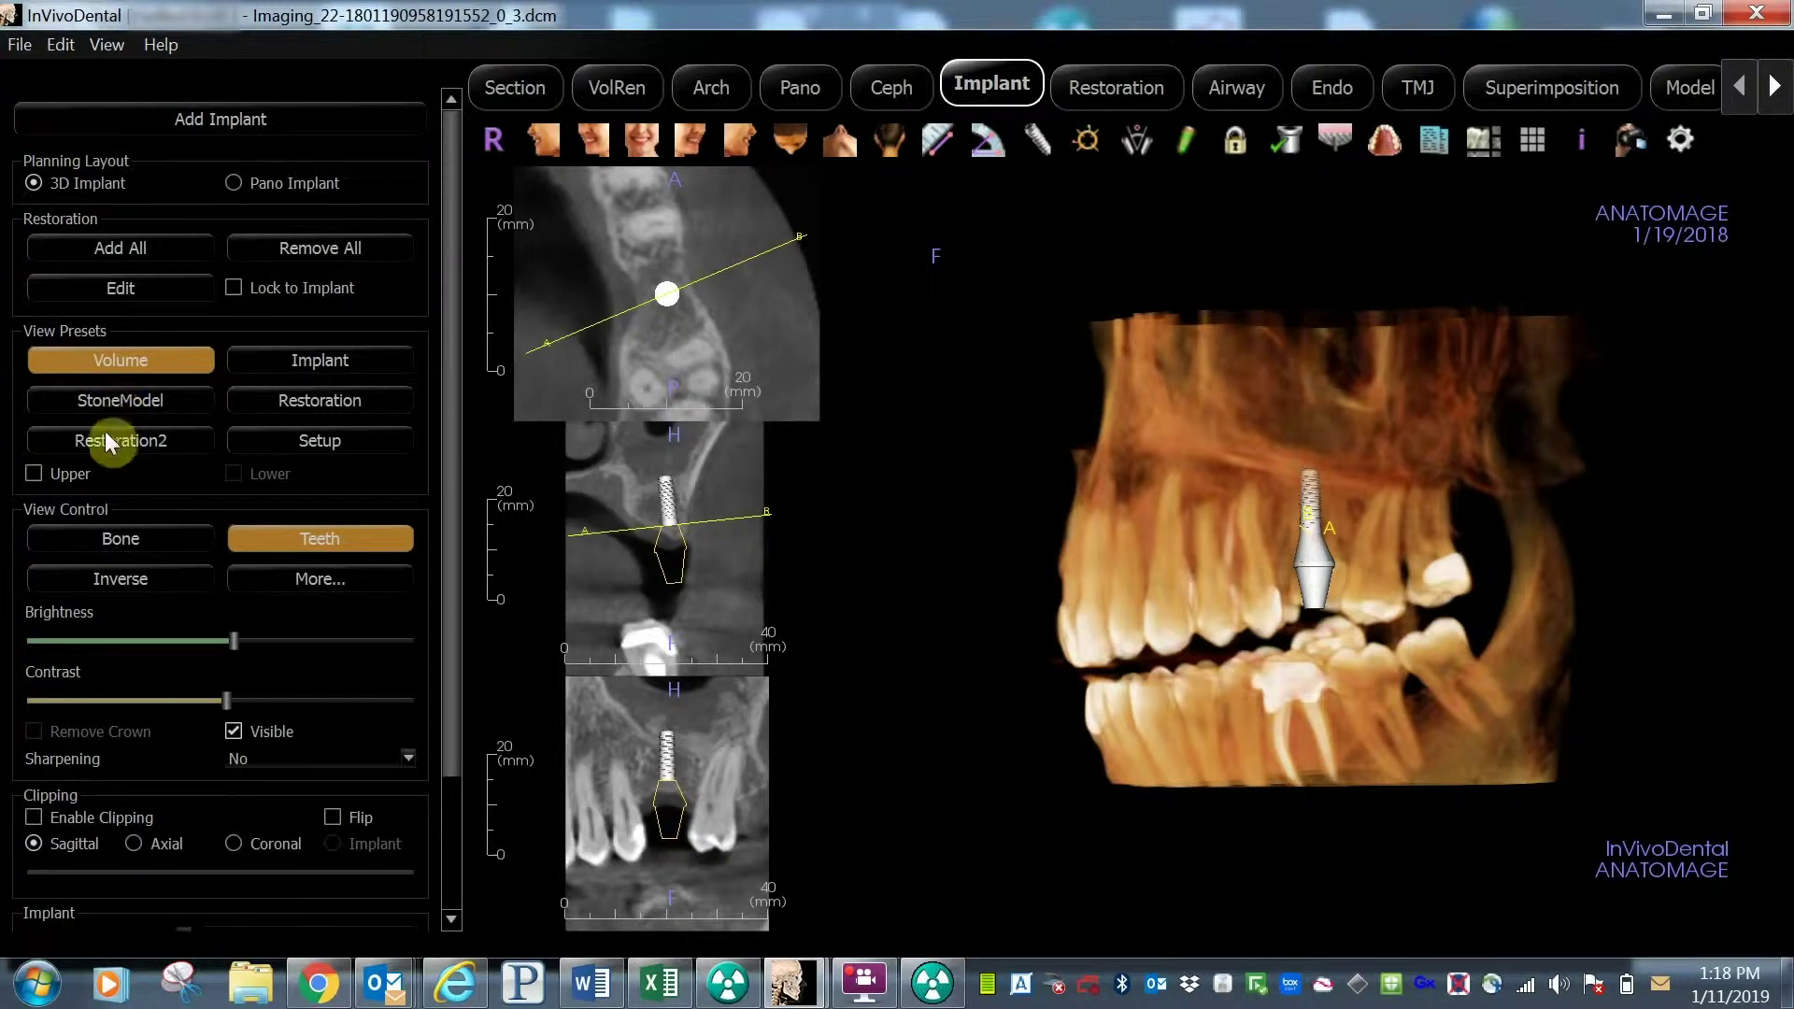
# - Show the Restoration view and re-angle the tooth 14 implant to center it beneath the crown
pyautogui.click(243, 402)
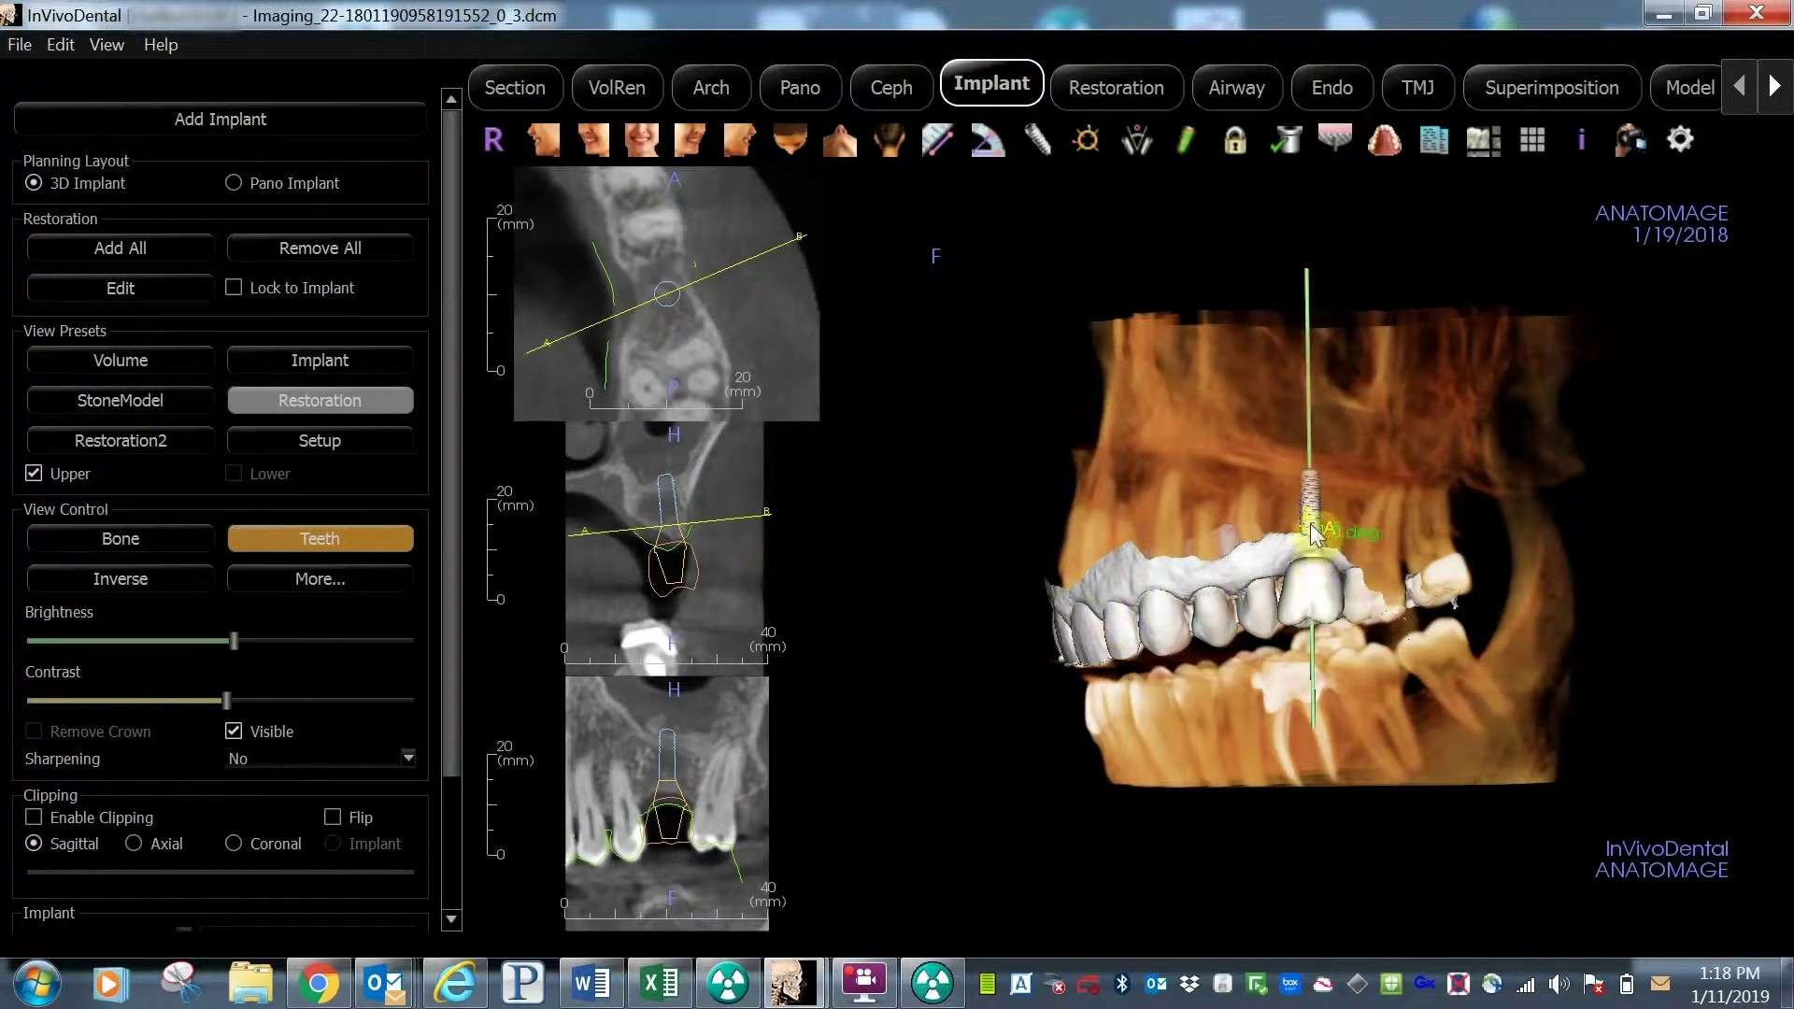
pyautogui.moveTo(1312, 477); pyautogui.dragTo(894, 528)
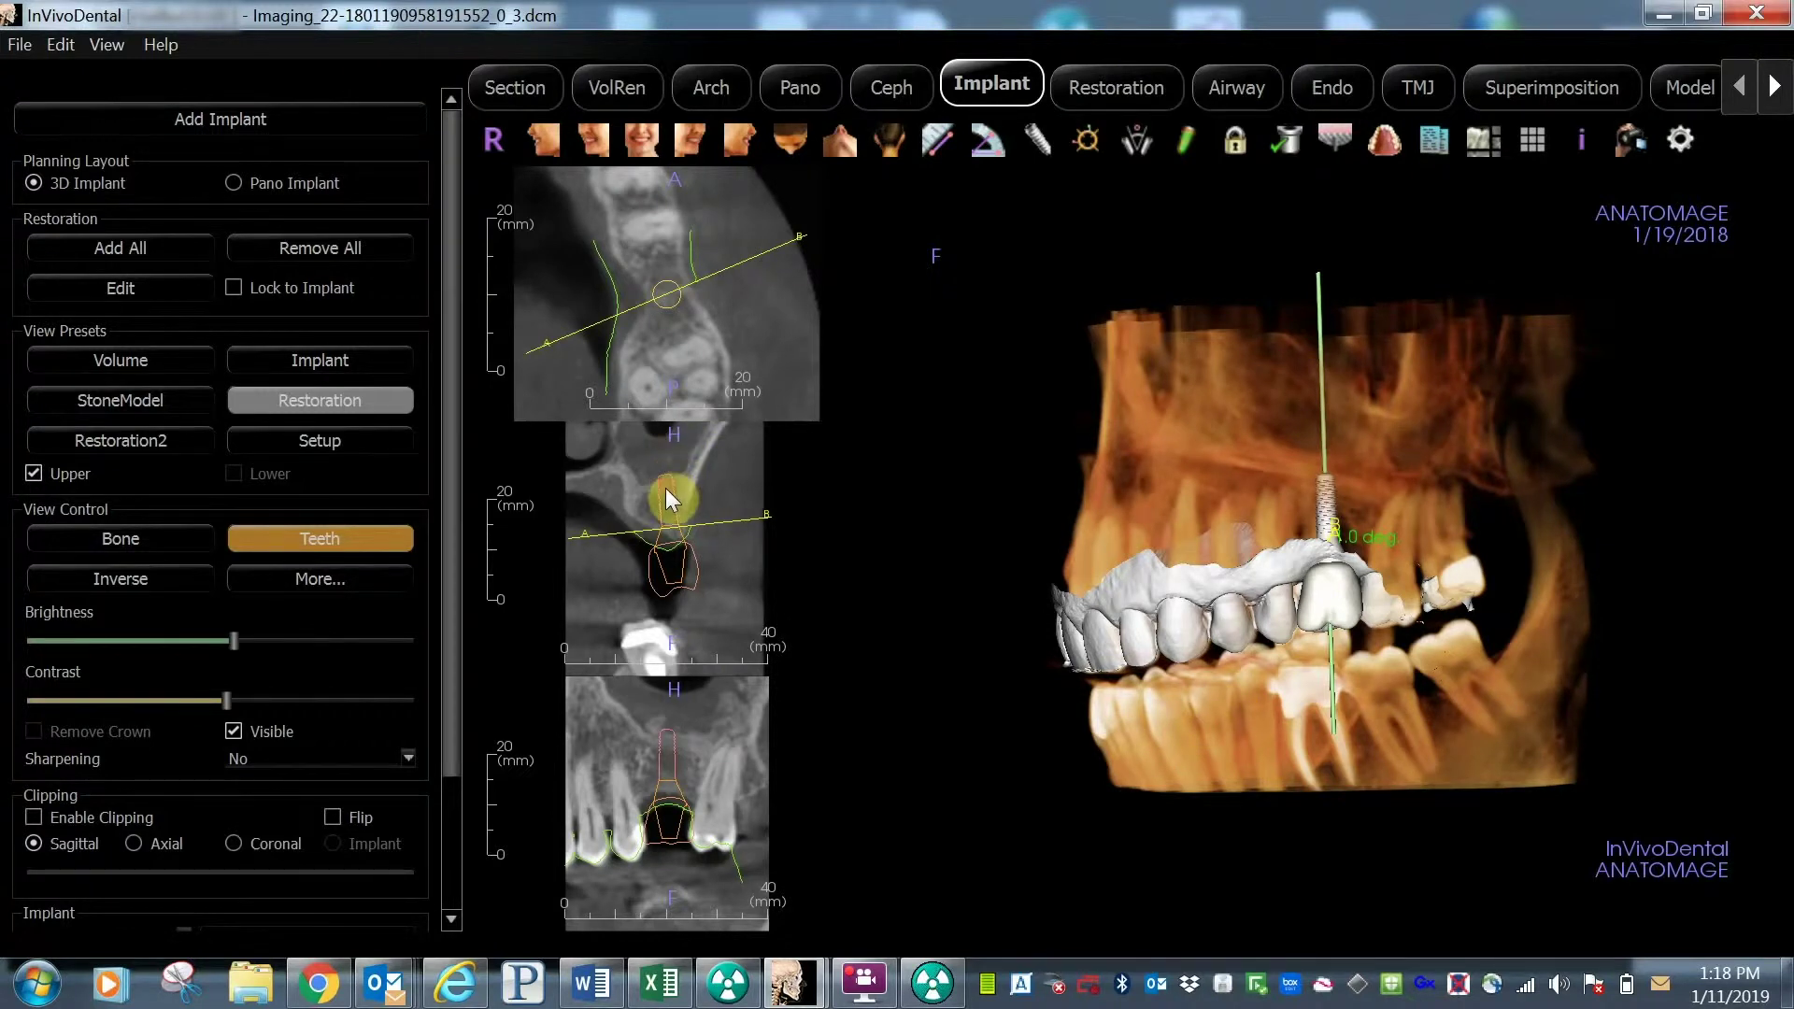
pyautogui.moveTo(666, 489); pyautogui.dragTo(661, 489)
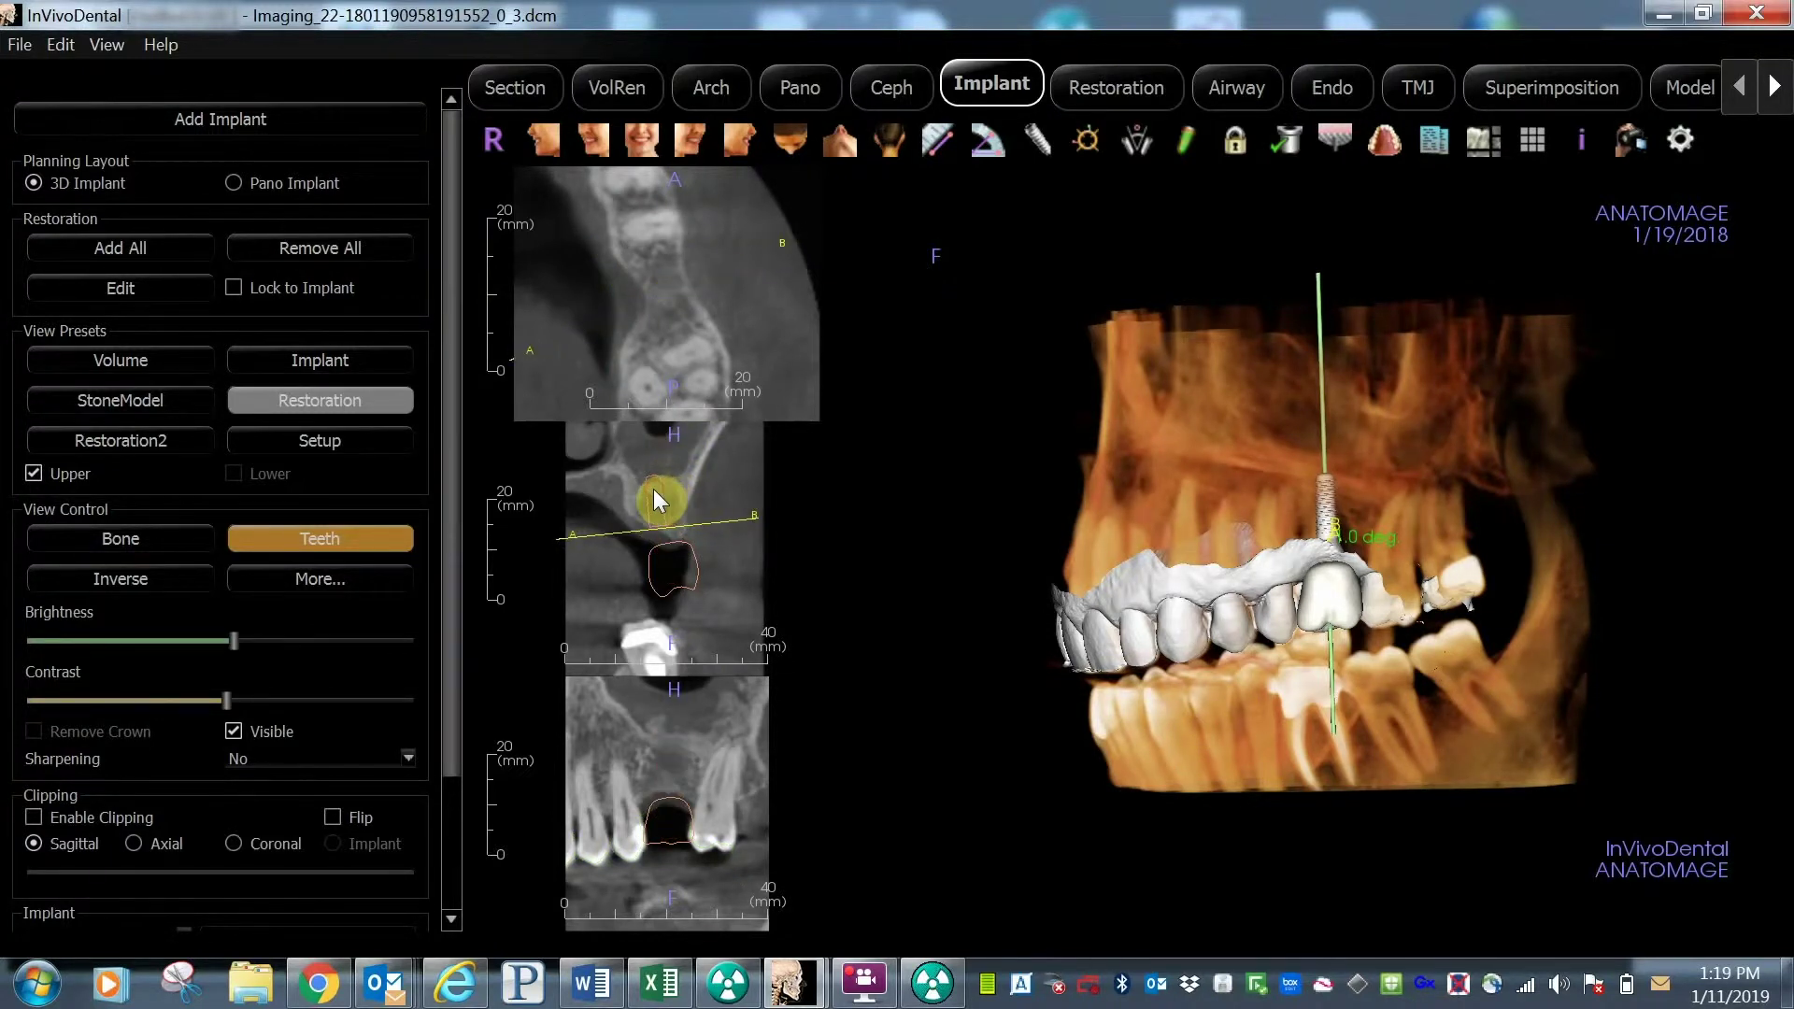
pyautogui.click(655, 492)
pyautogui.moveTo(658, 488); pyautogui.dragTo(675, 497)
pyautogui.click(13, 45)
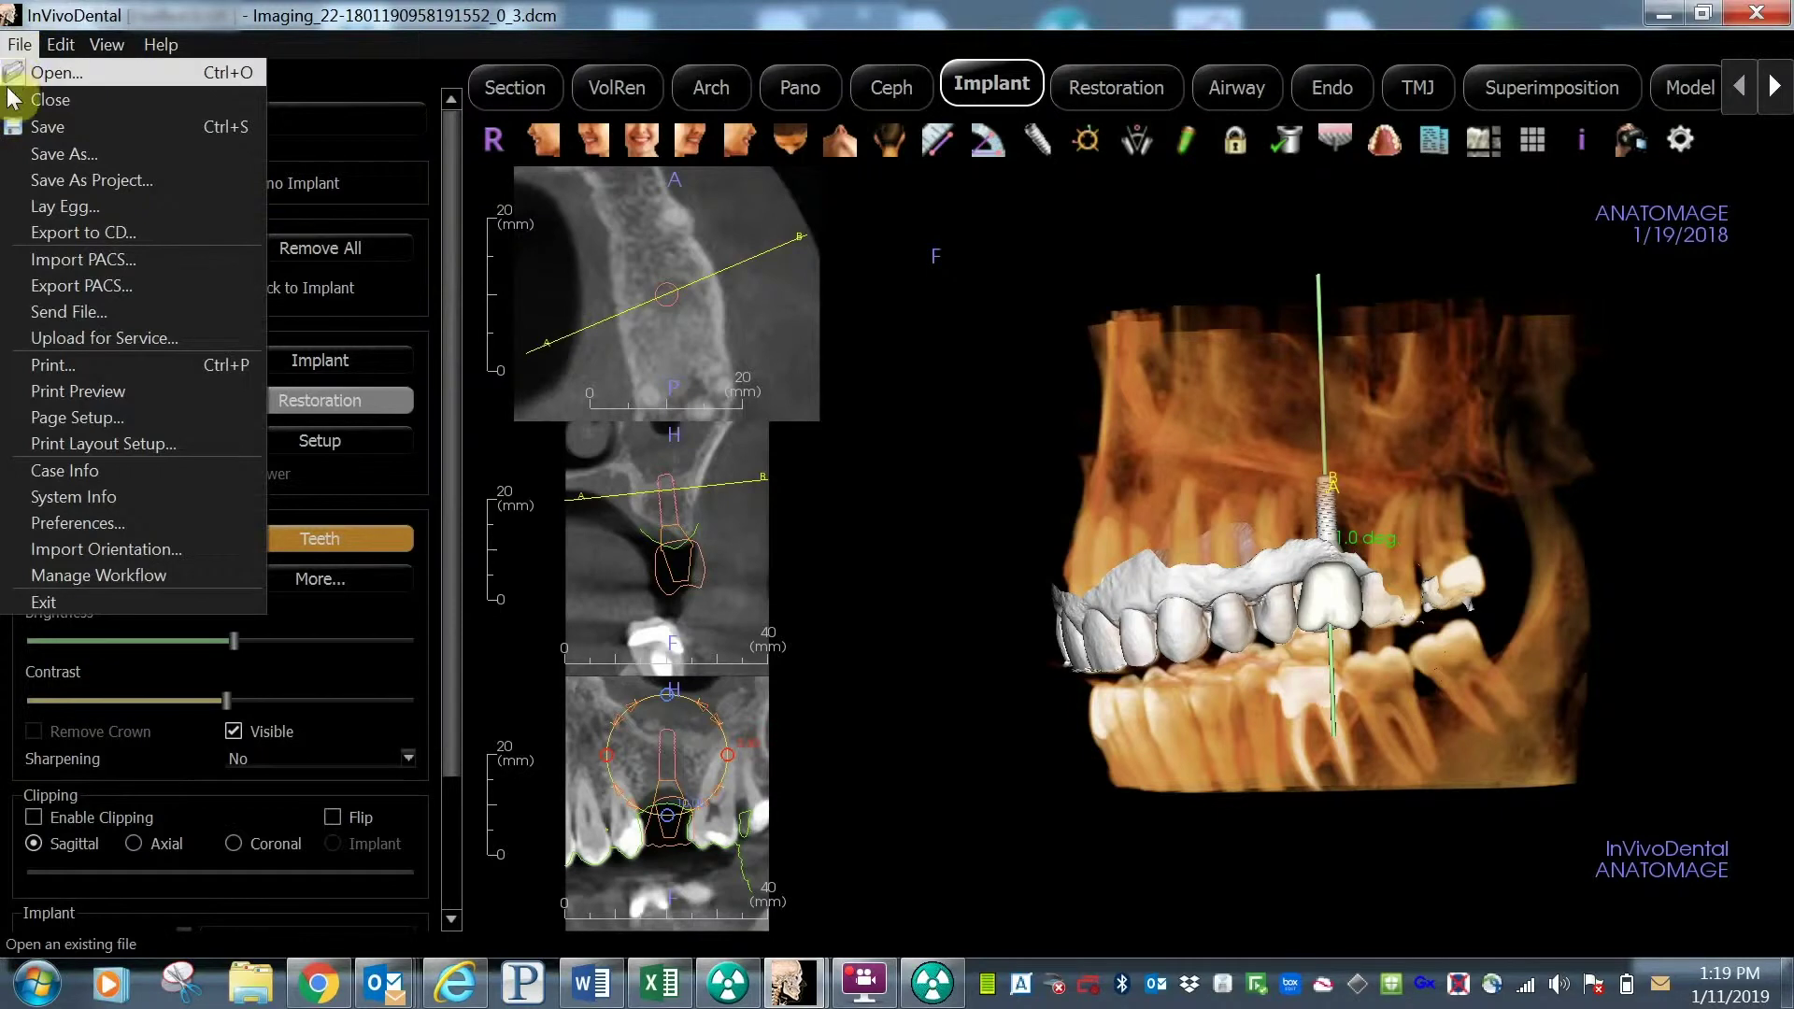
# - Start sending the case file and sign in to the cloud account
pyautogui.click(108, 313)
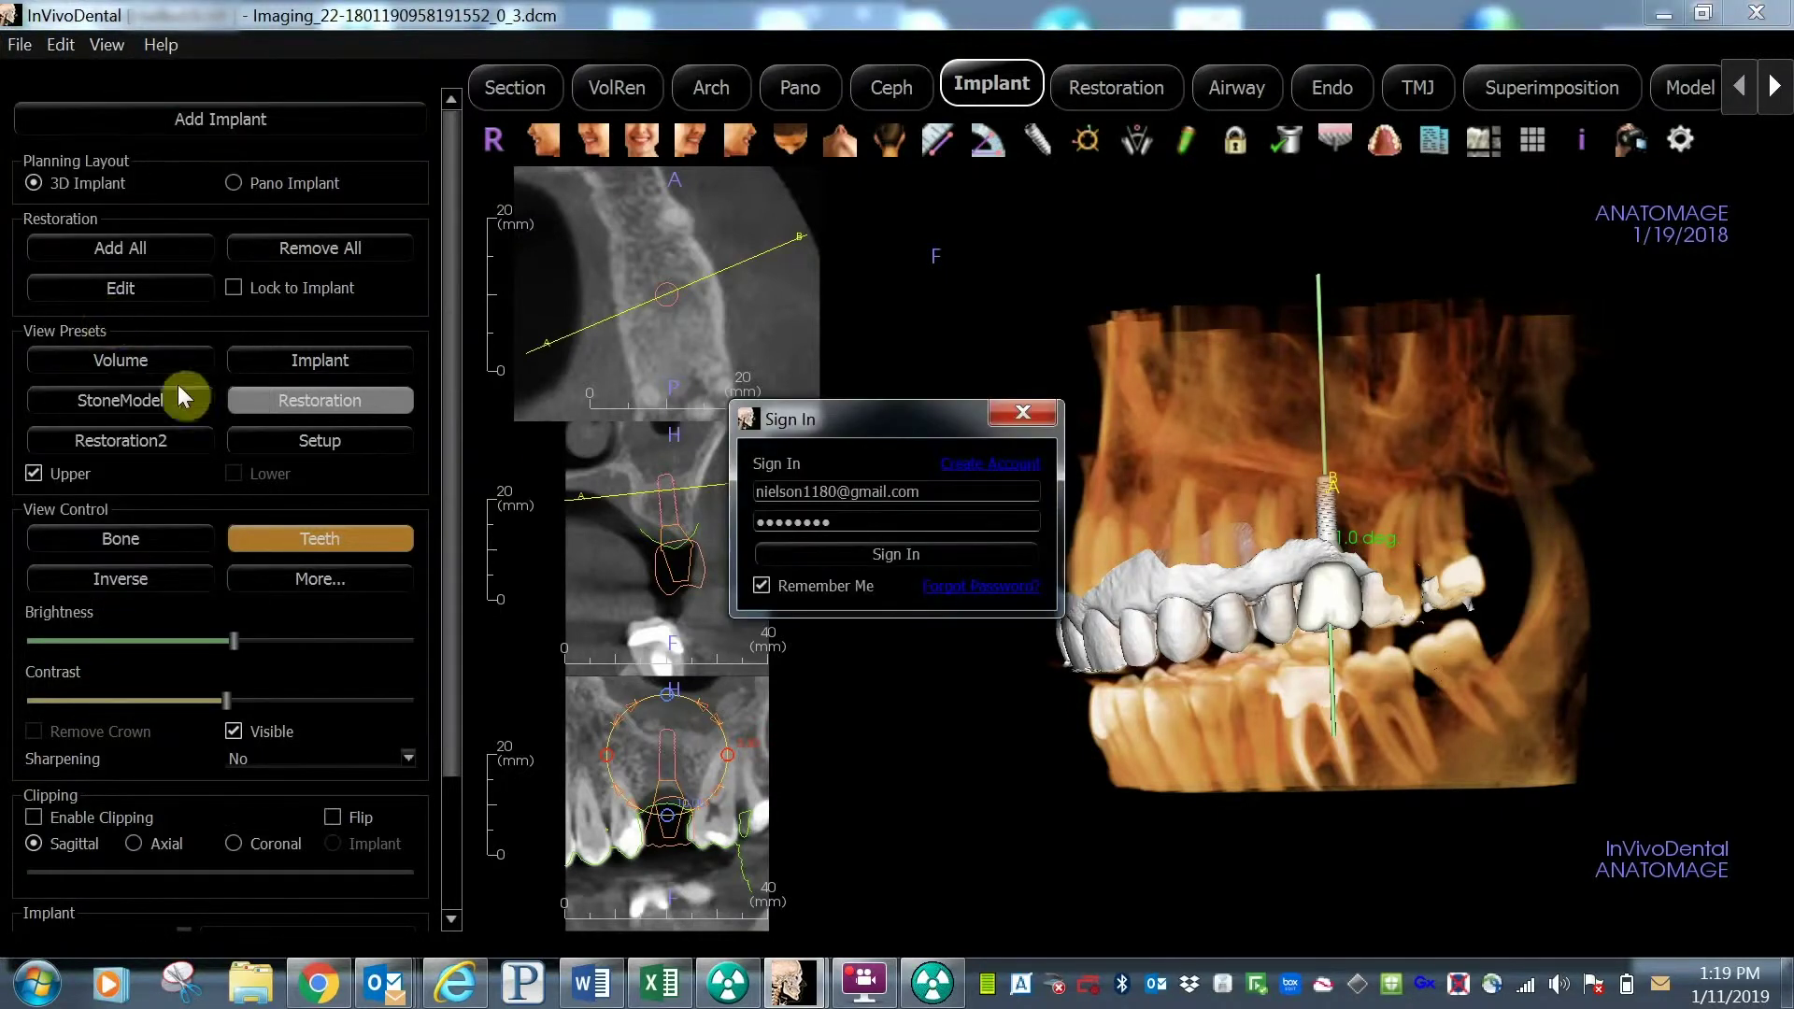
pyautogui.click(882, 550)
pyautogui.click(809, 406)
# - Enter the recipient's name, send the case with subject Implant, and dismiss the confirmation
pyautogui.write('Joh')
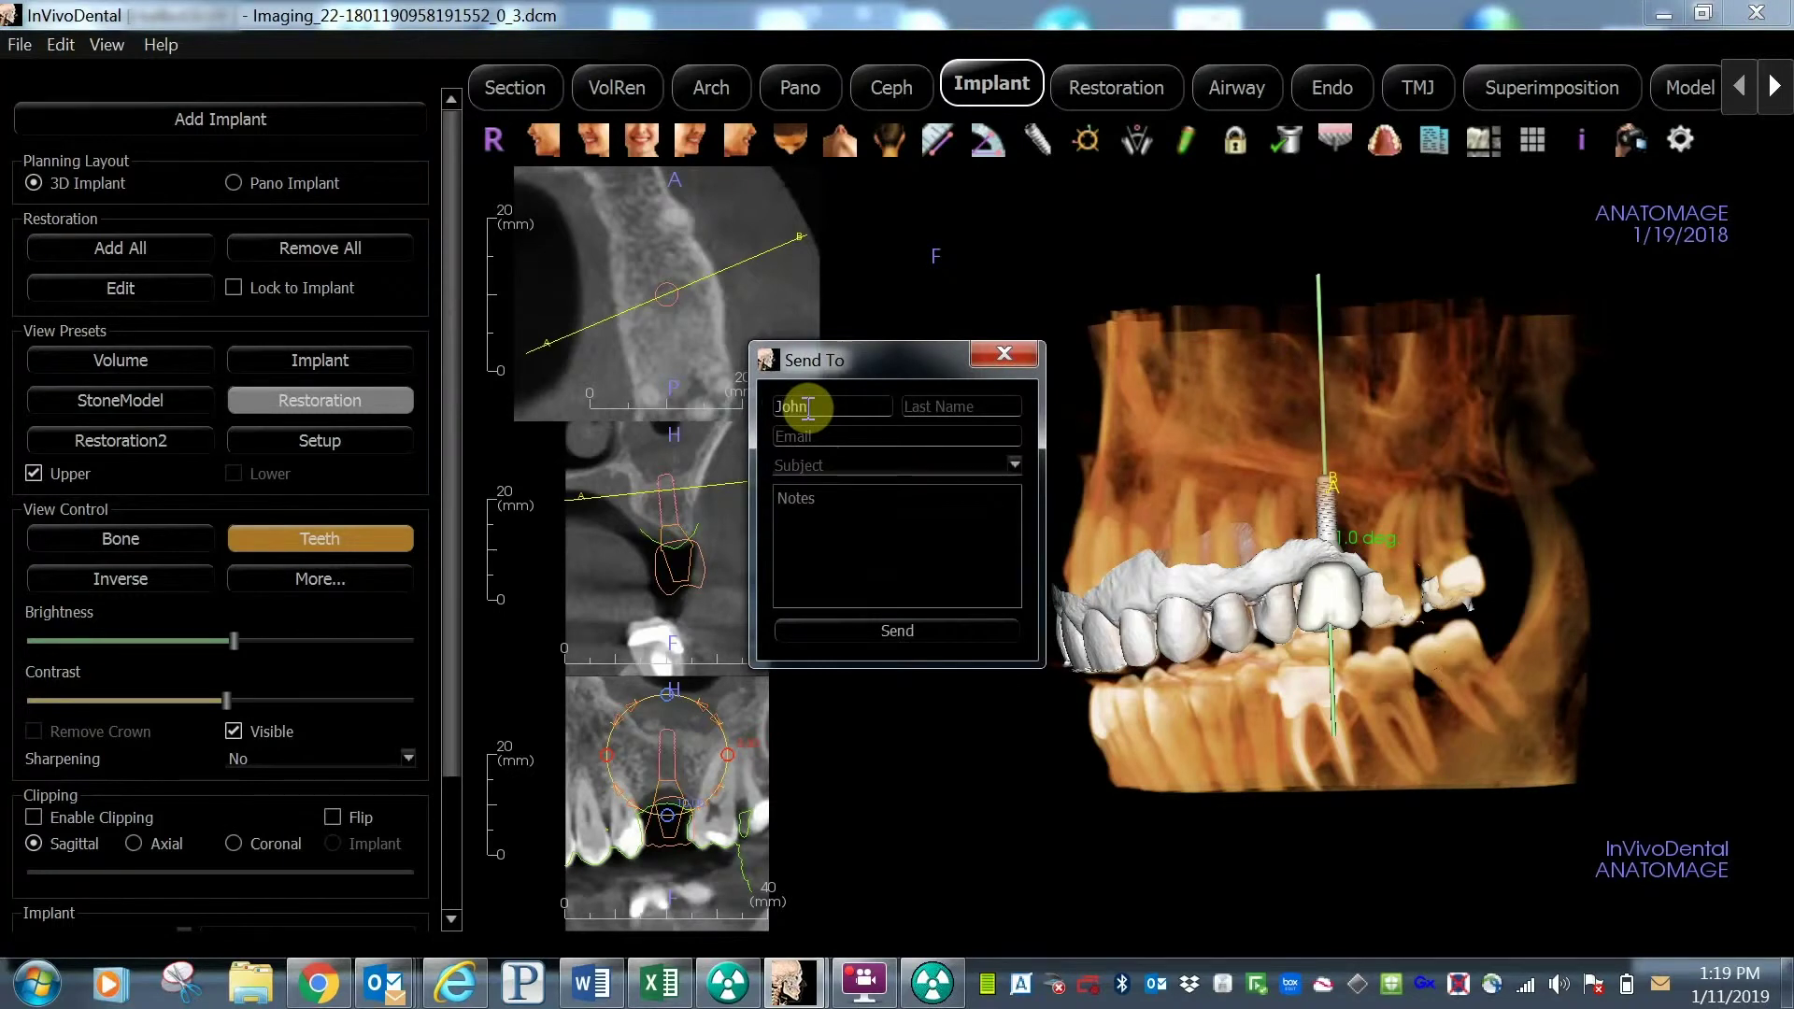
pyautogui.write('n')
pyautogui.click(933, 404)
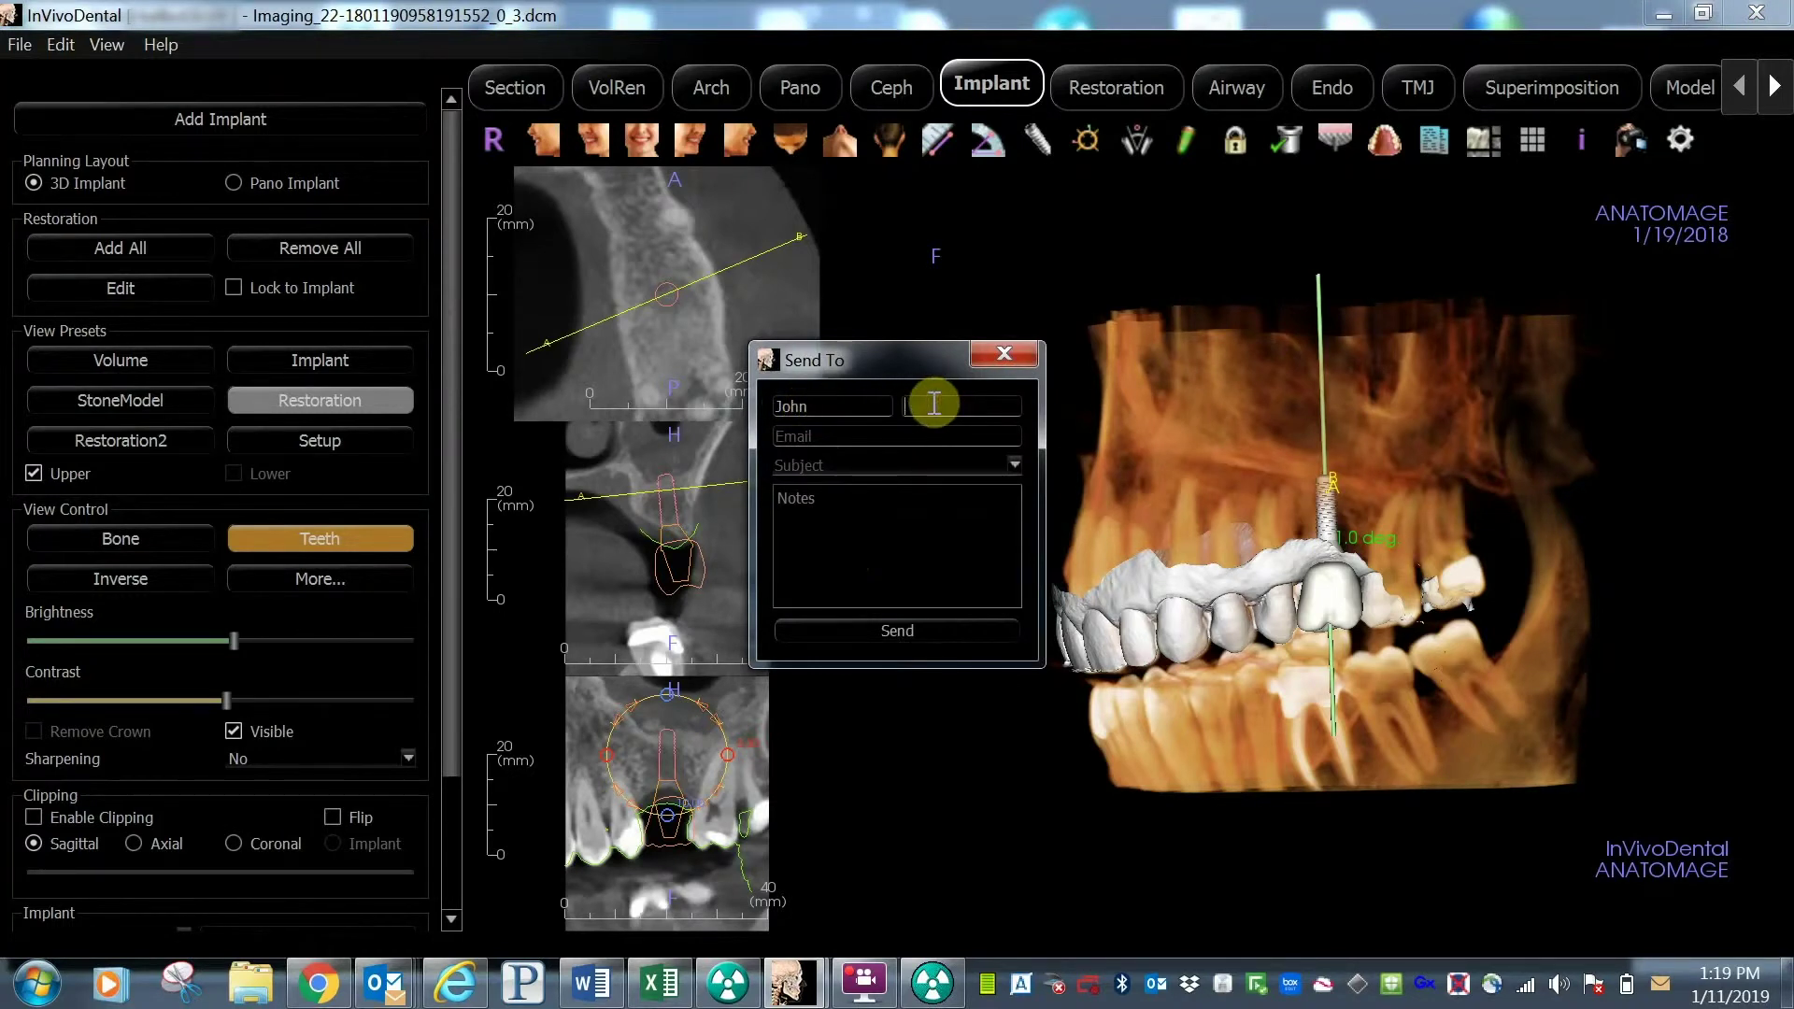
pyautogui.write('Smith')
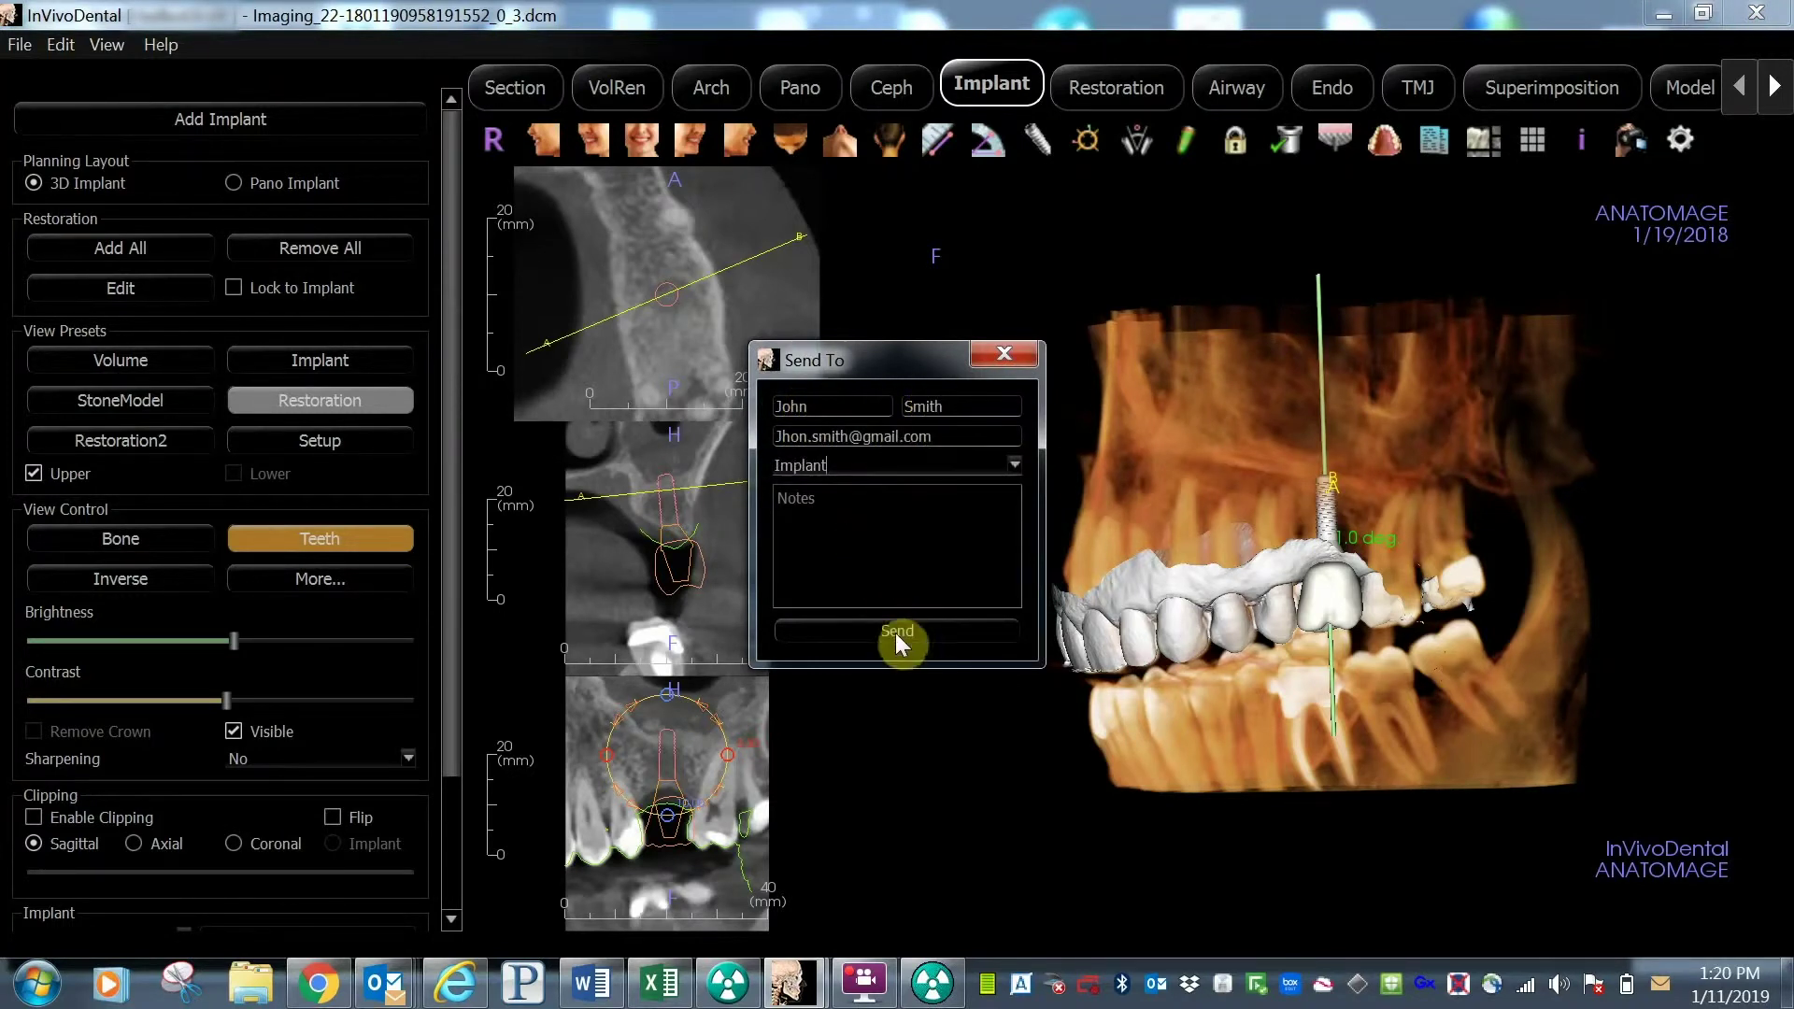
pyautogui.click(895, 631)
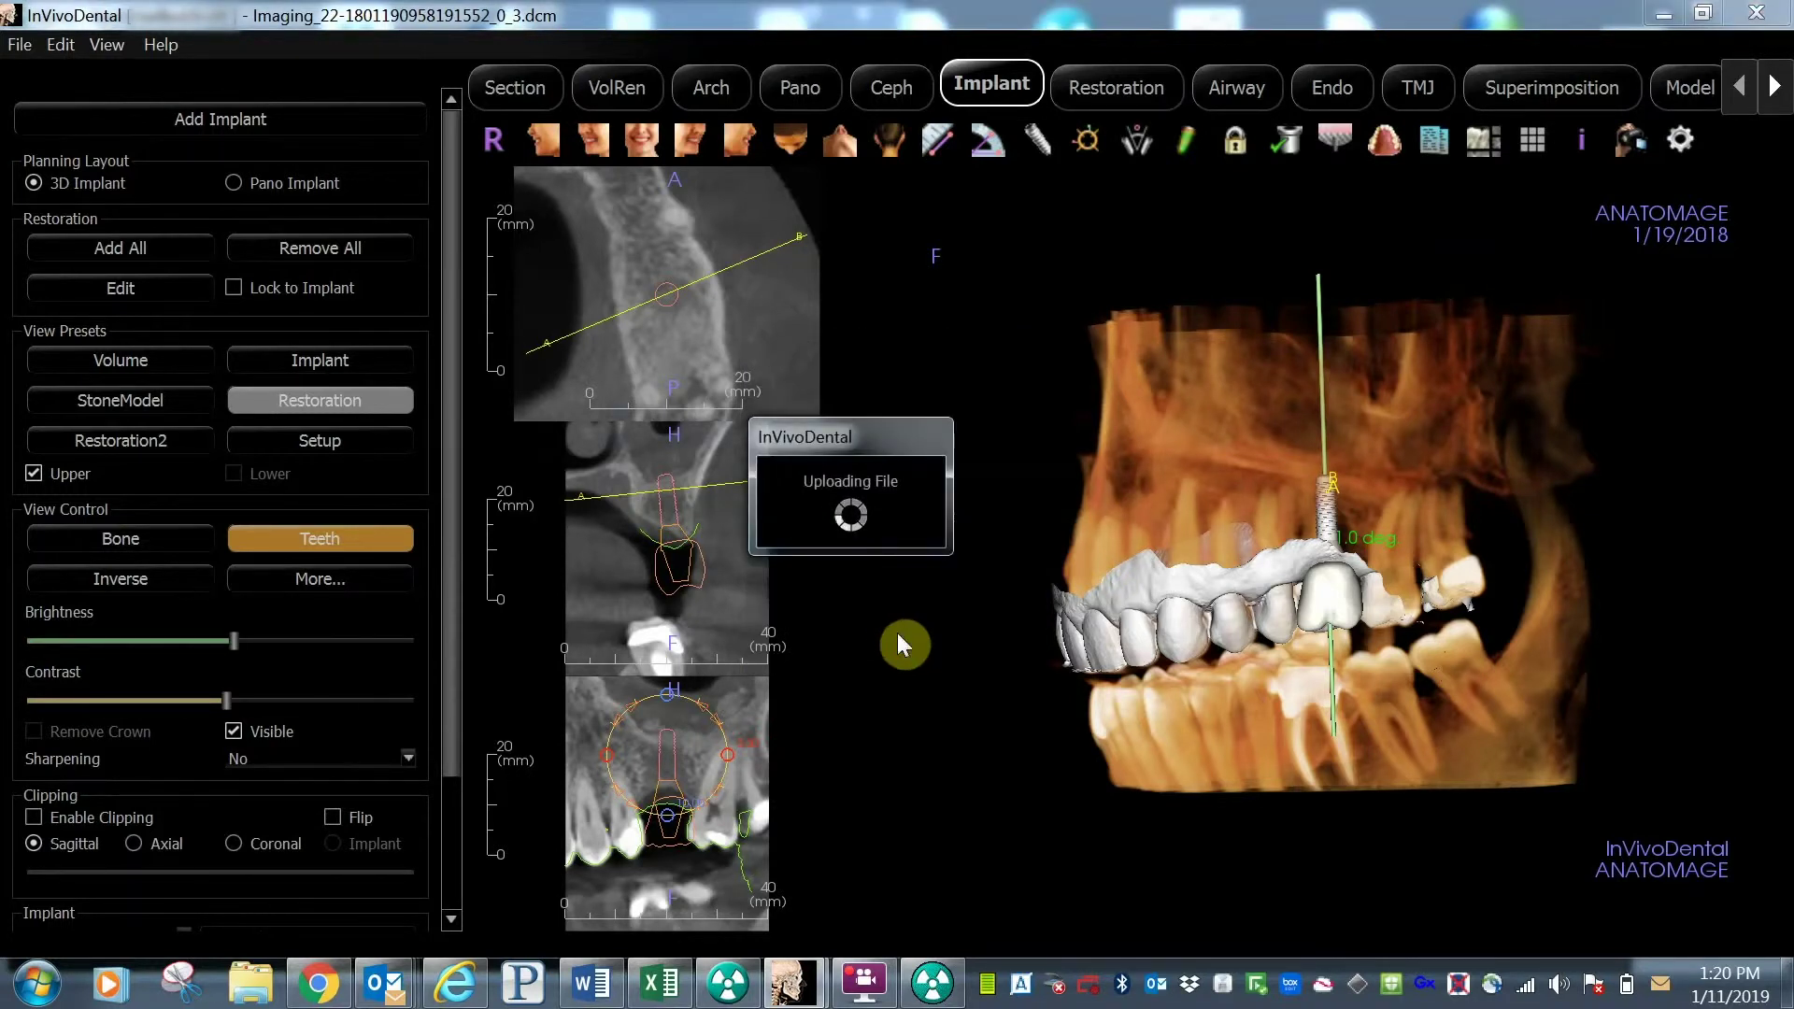
pyautogui.click(954, 515)
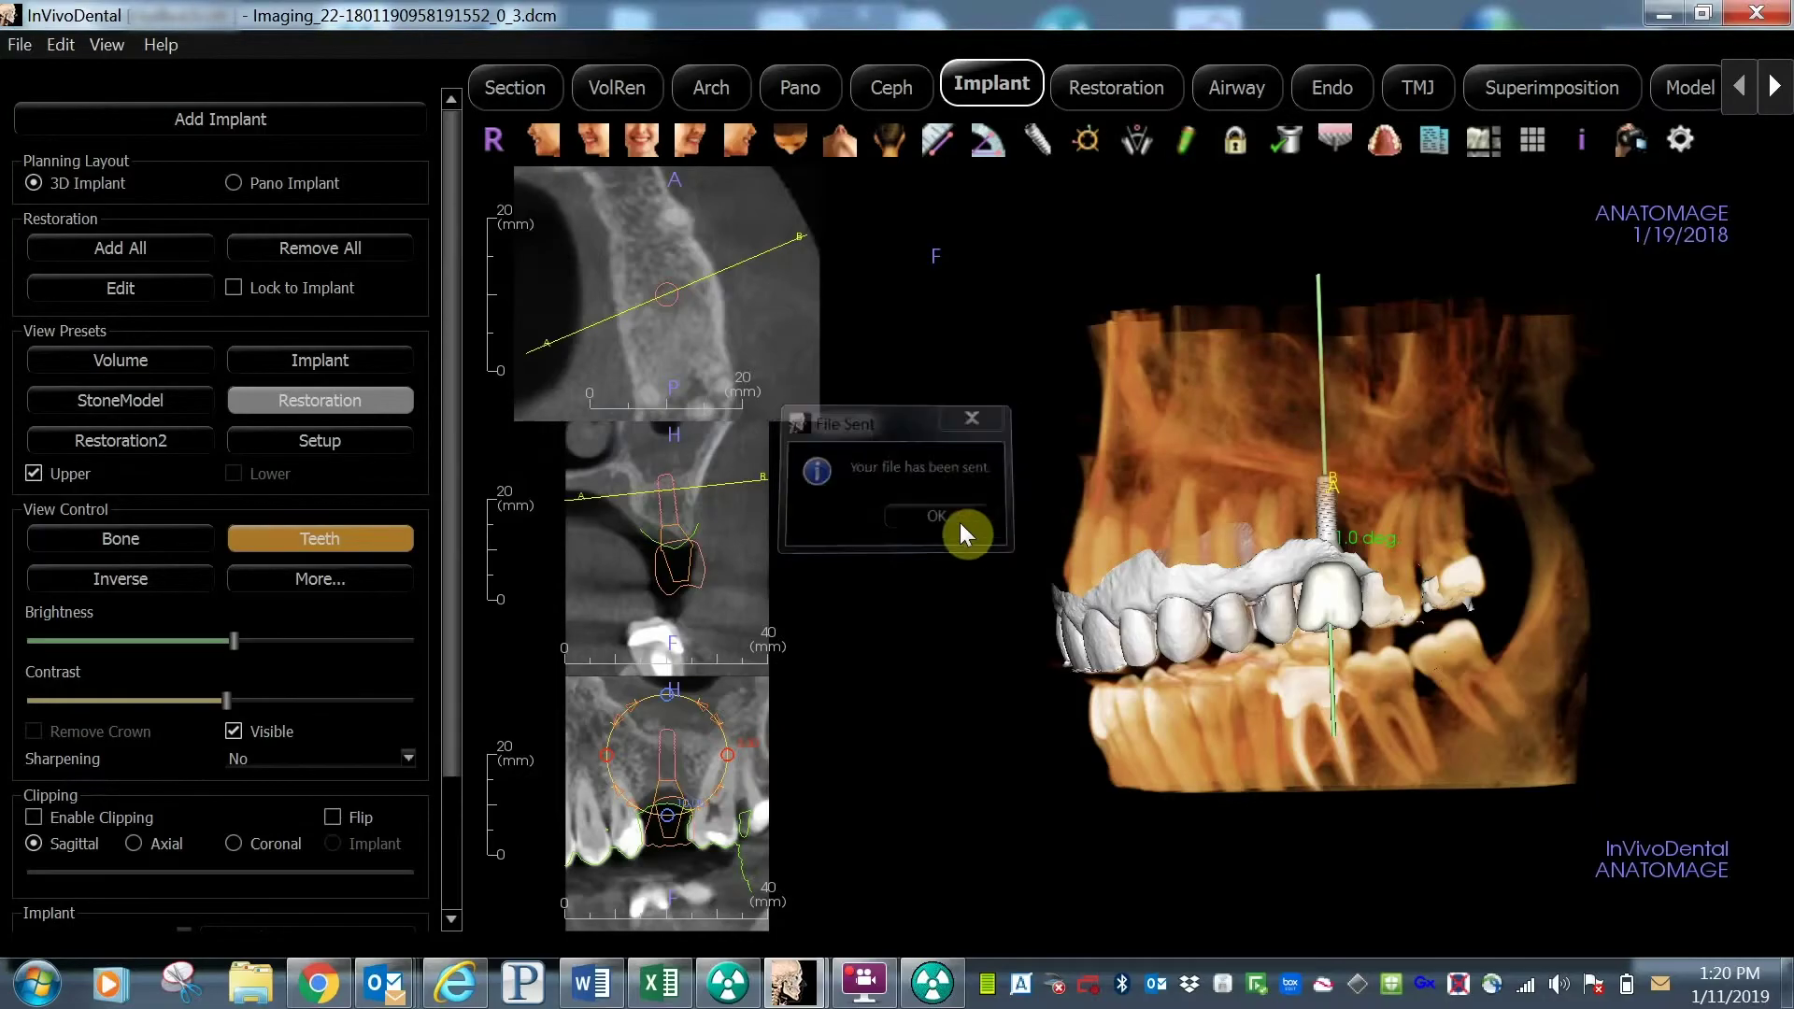